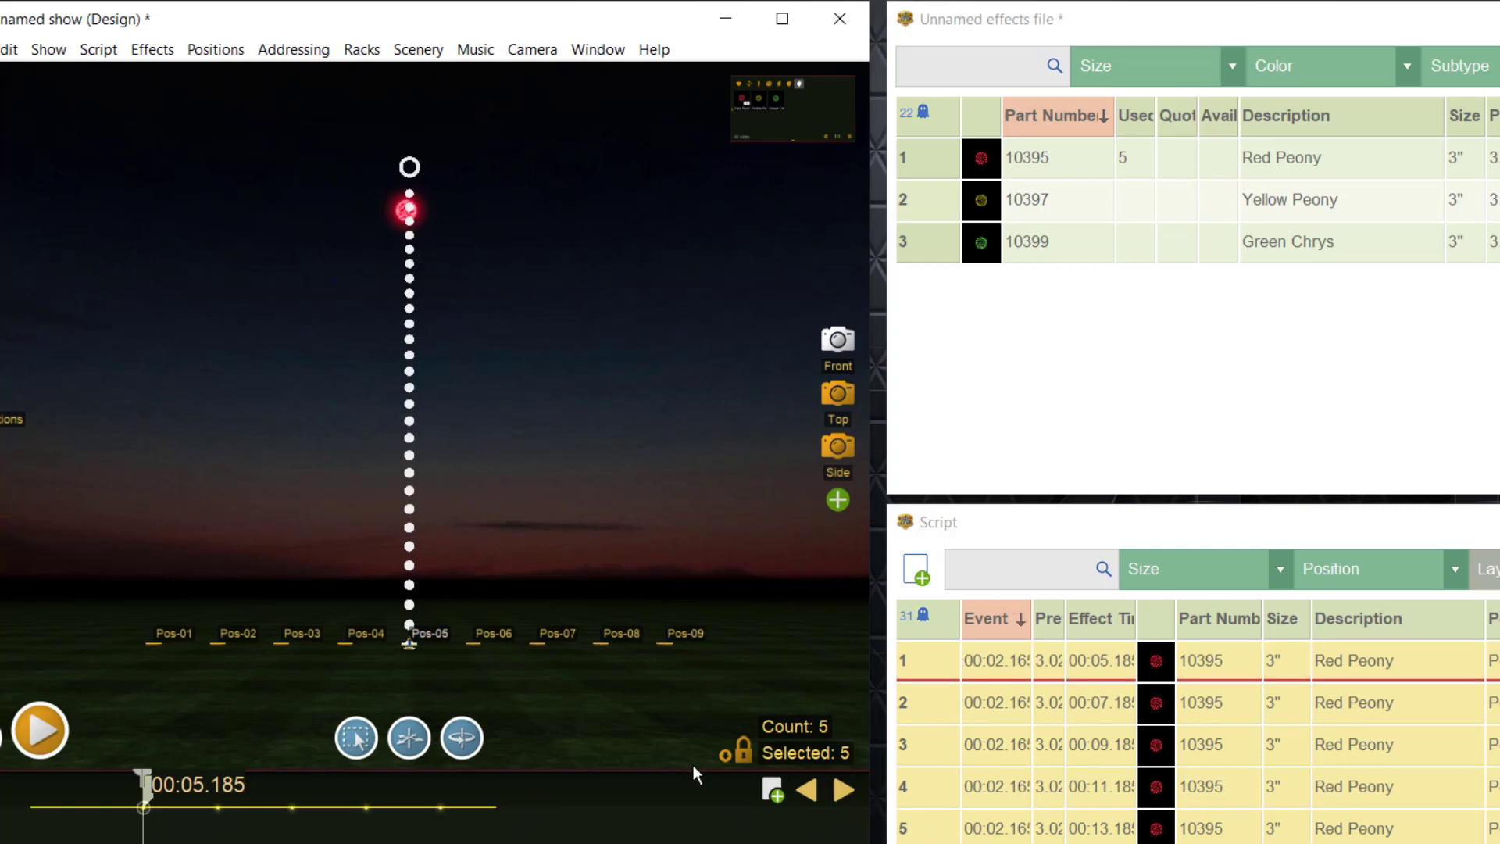
Undo the expansion of the single Red Peony into five chained shells
left_click(574, 787)
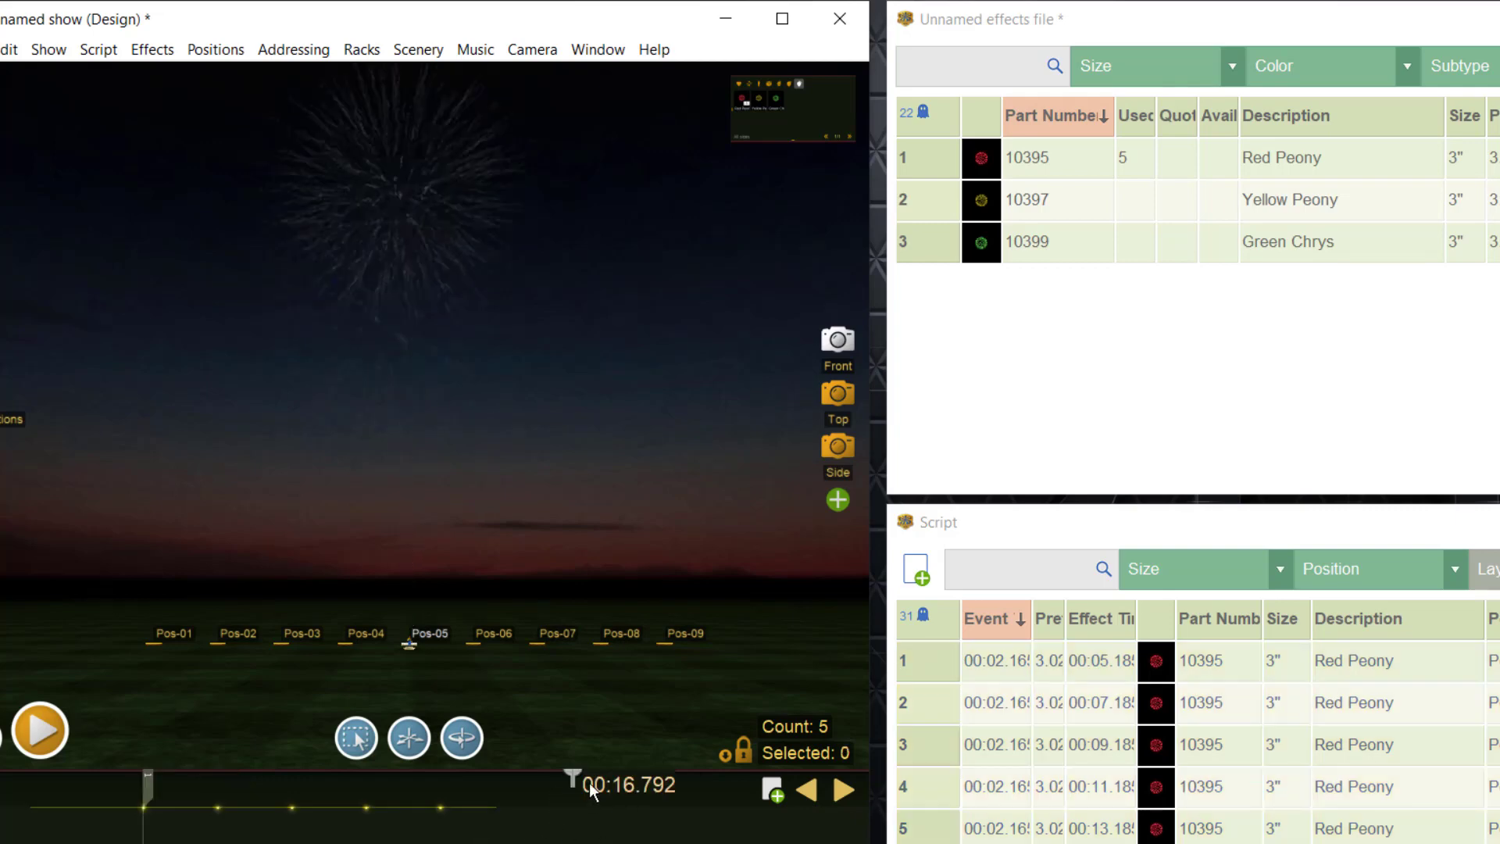
key("ctrl+z")
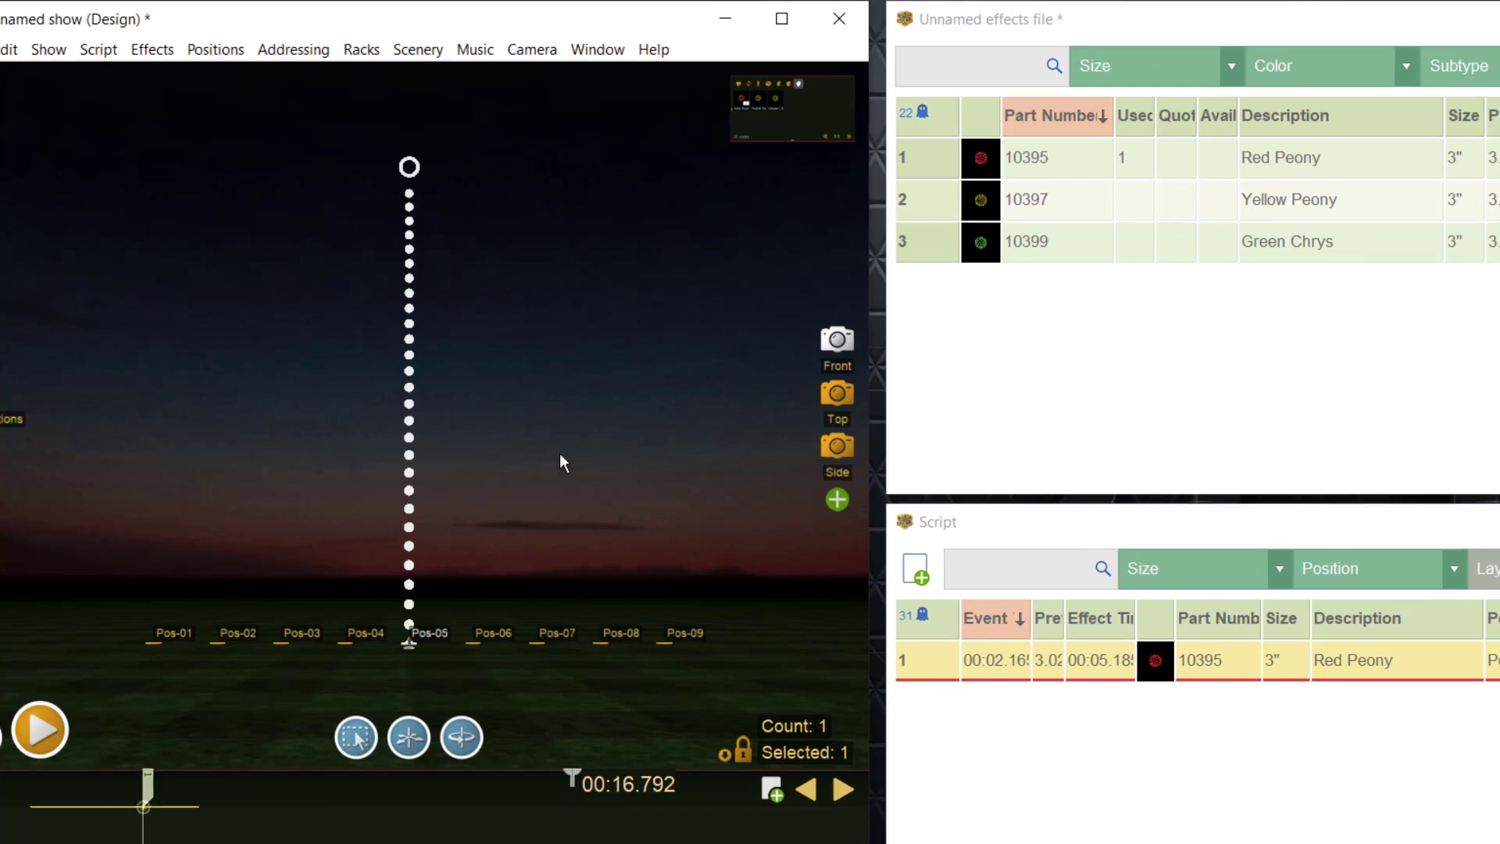
Add a Yellow Peony at 00:07.027 and a Green Chrys at 00:10.028 to the show at Pos-05
left_click(210, 791)
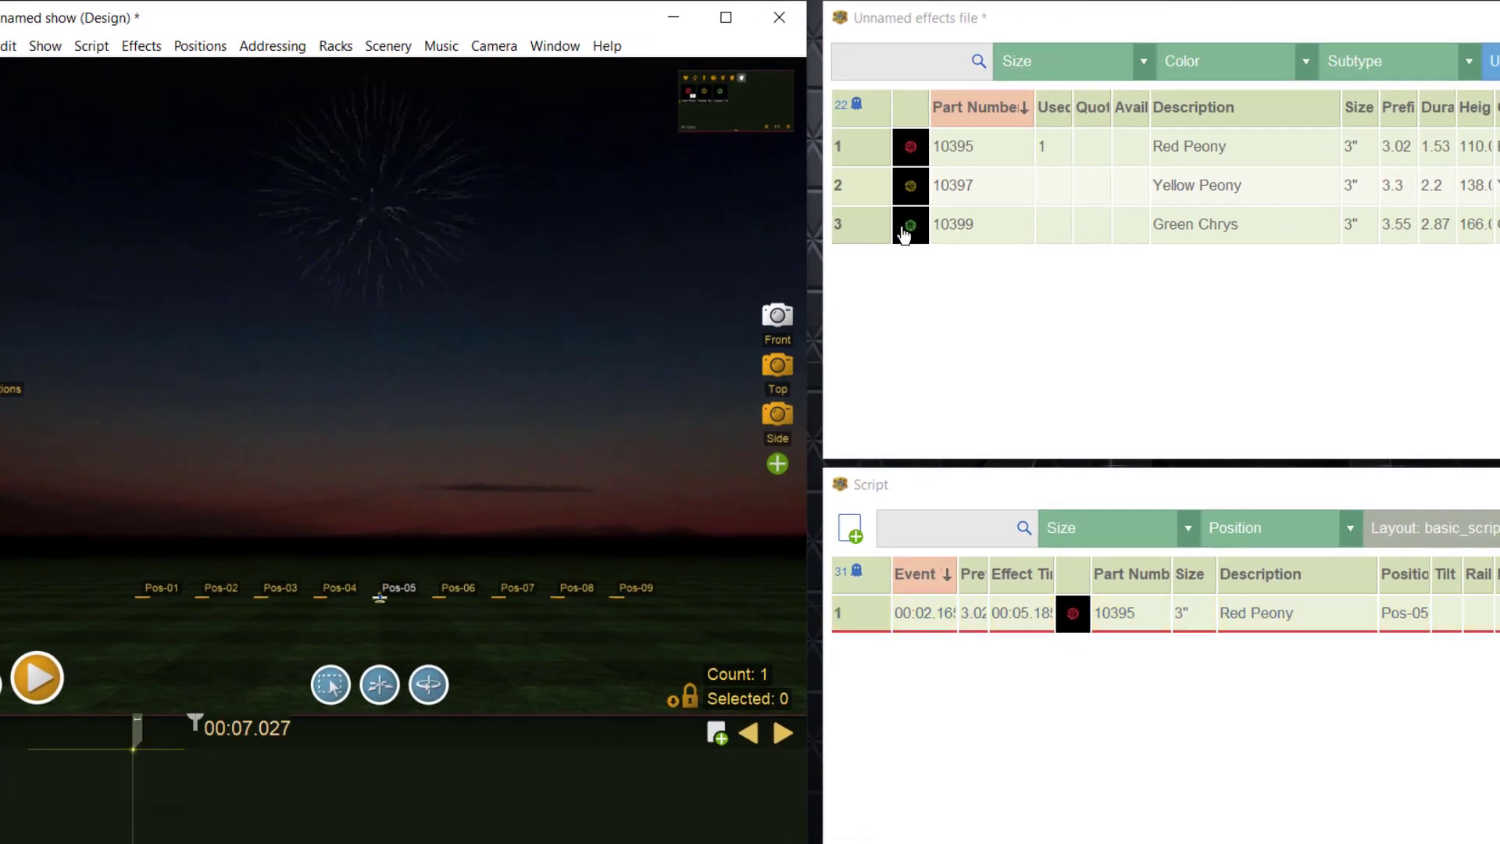
double_click(909, 186)
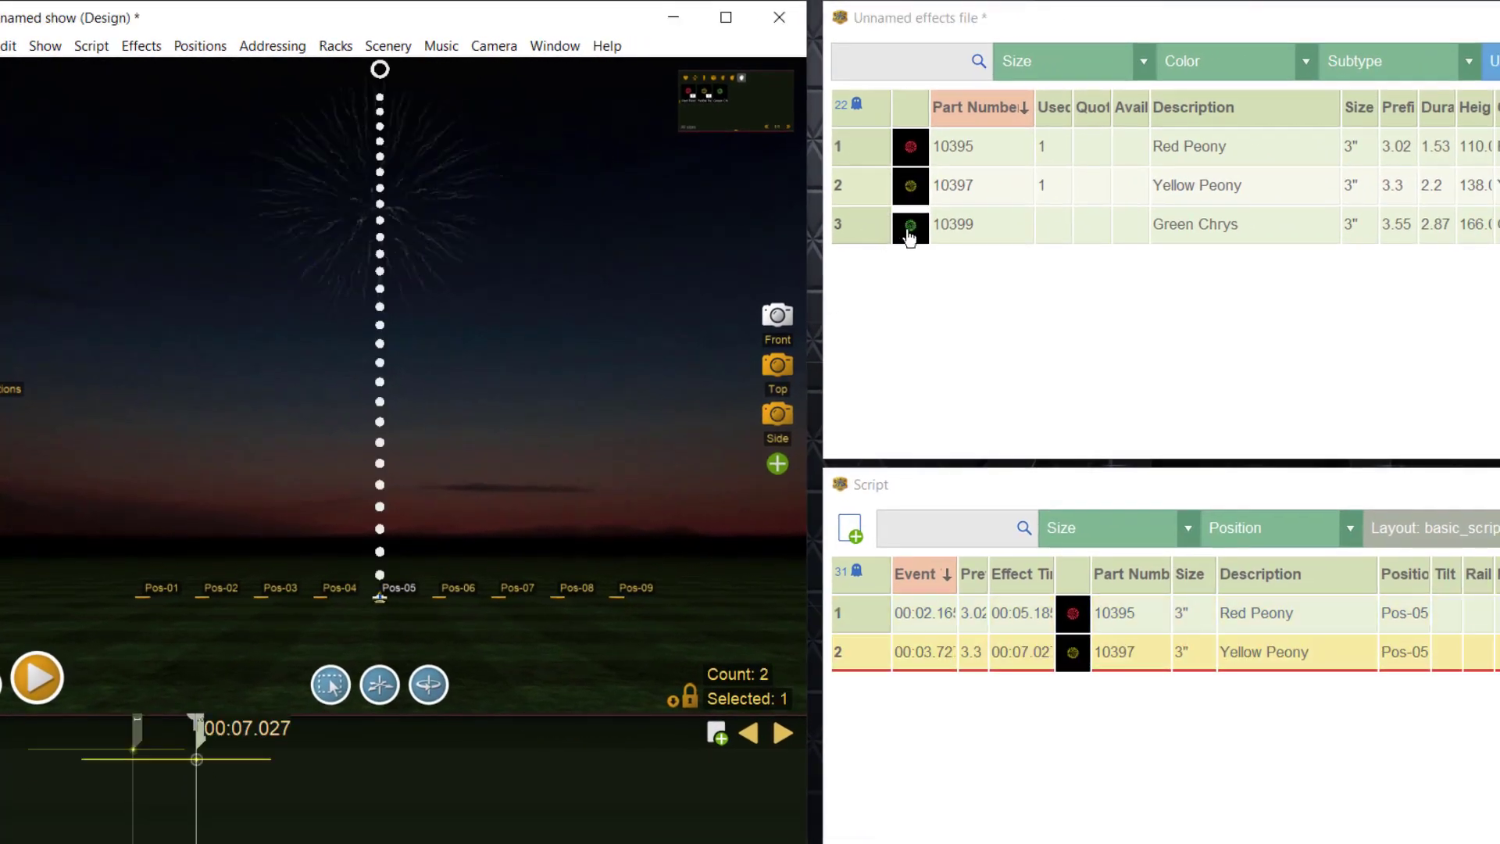
left_click(300, 742)
double_click(907, 225)
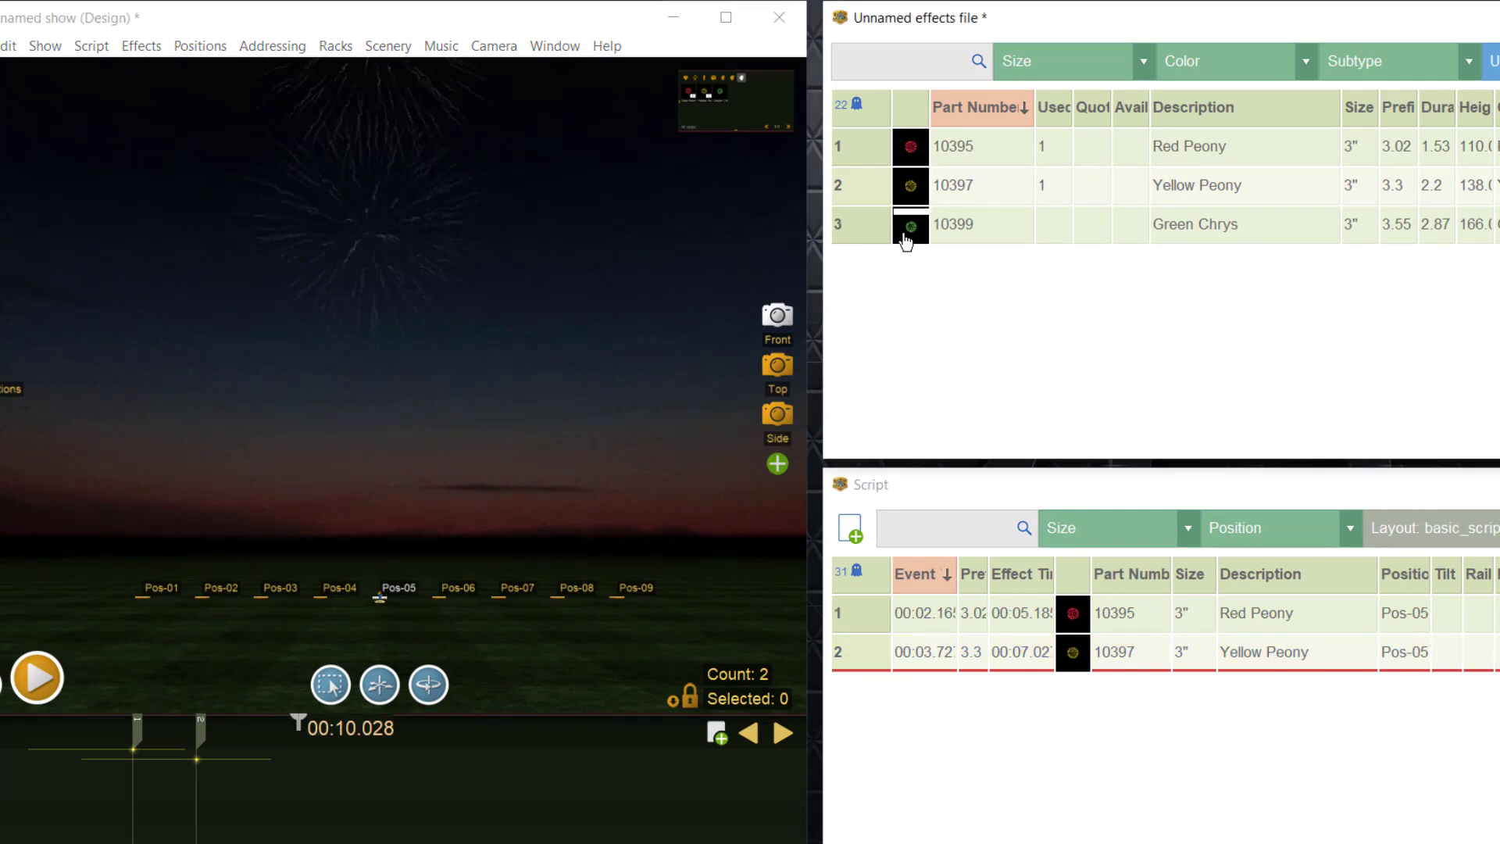
Add another Yellow Peony at 00:13.712 and a Red Peony at 00:17.792 at Pos-05
left_click(426, 743)
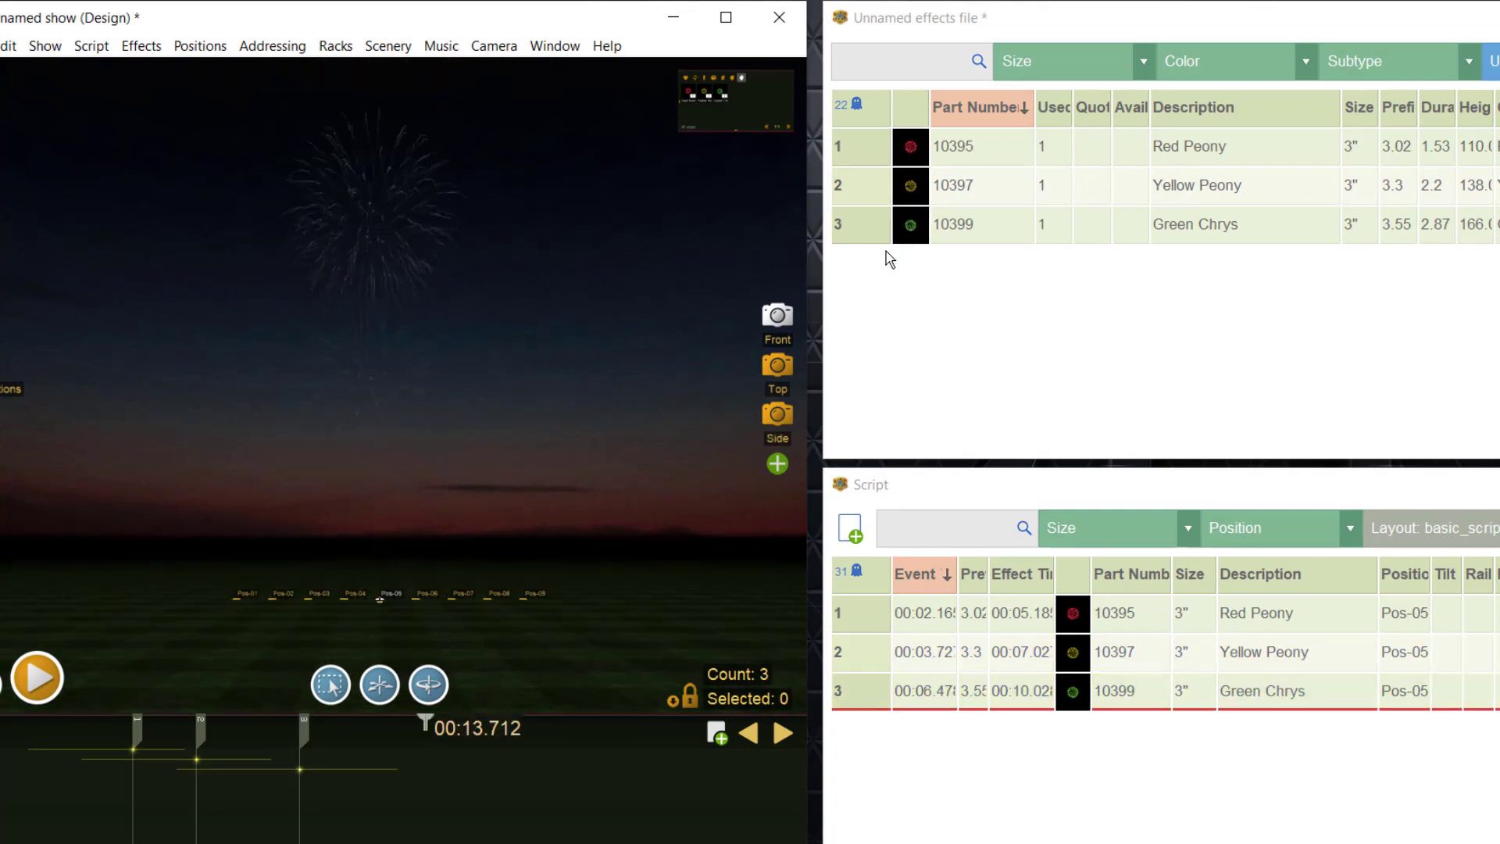
double_click(912, 188)
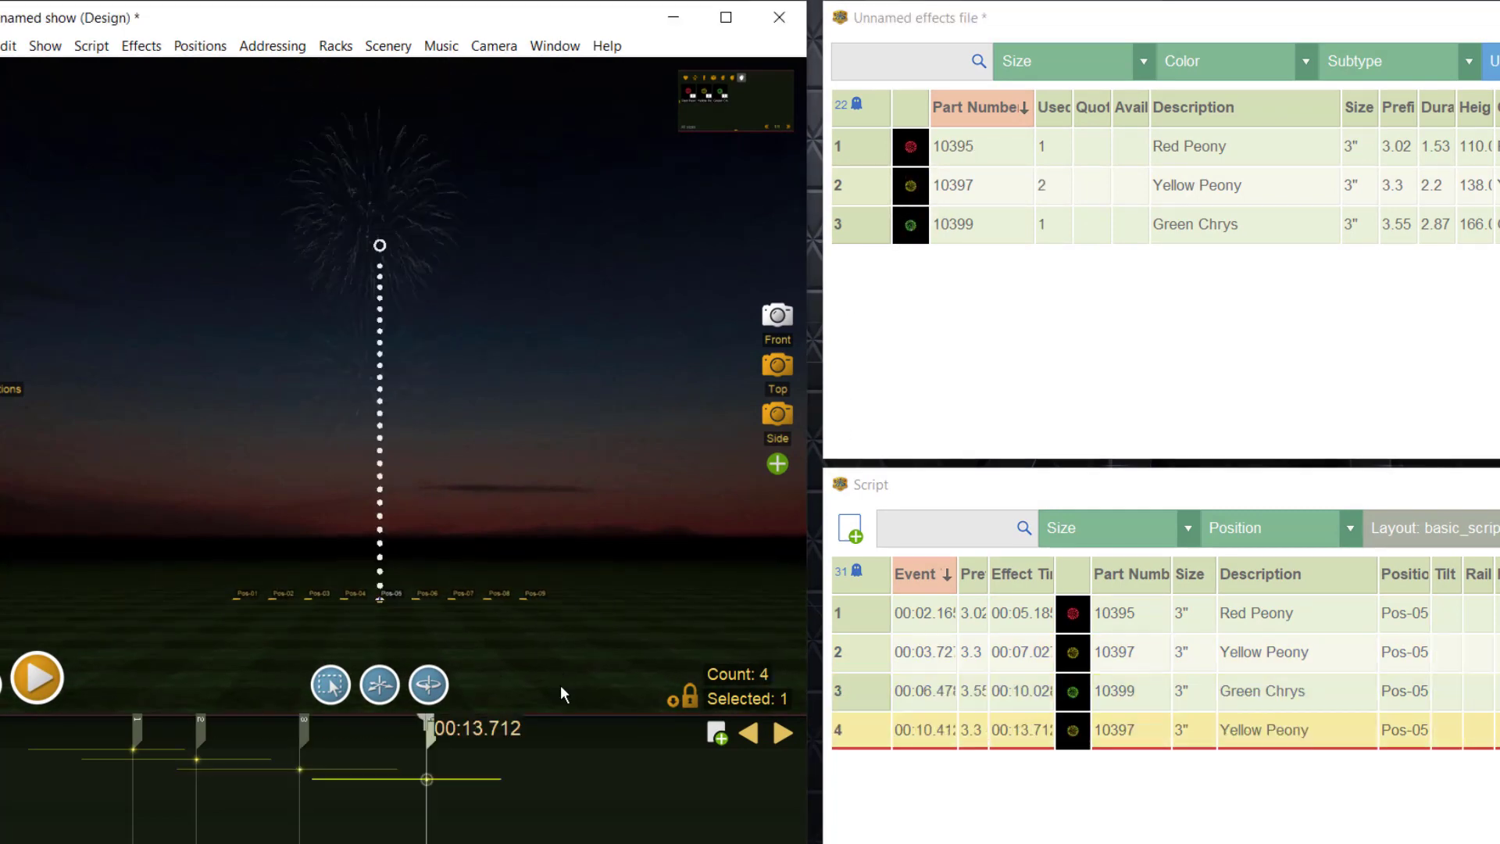
left_click(566, 734)
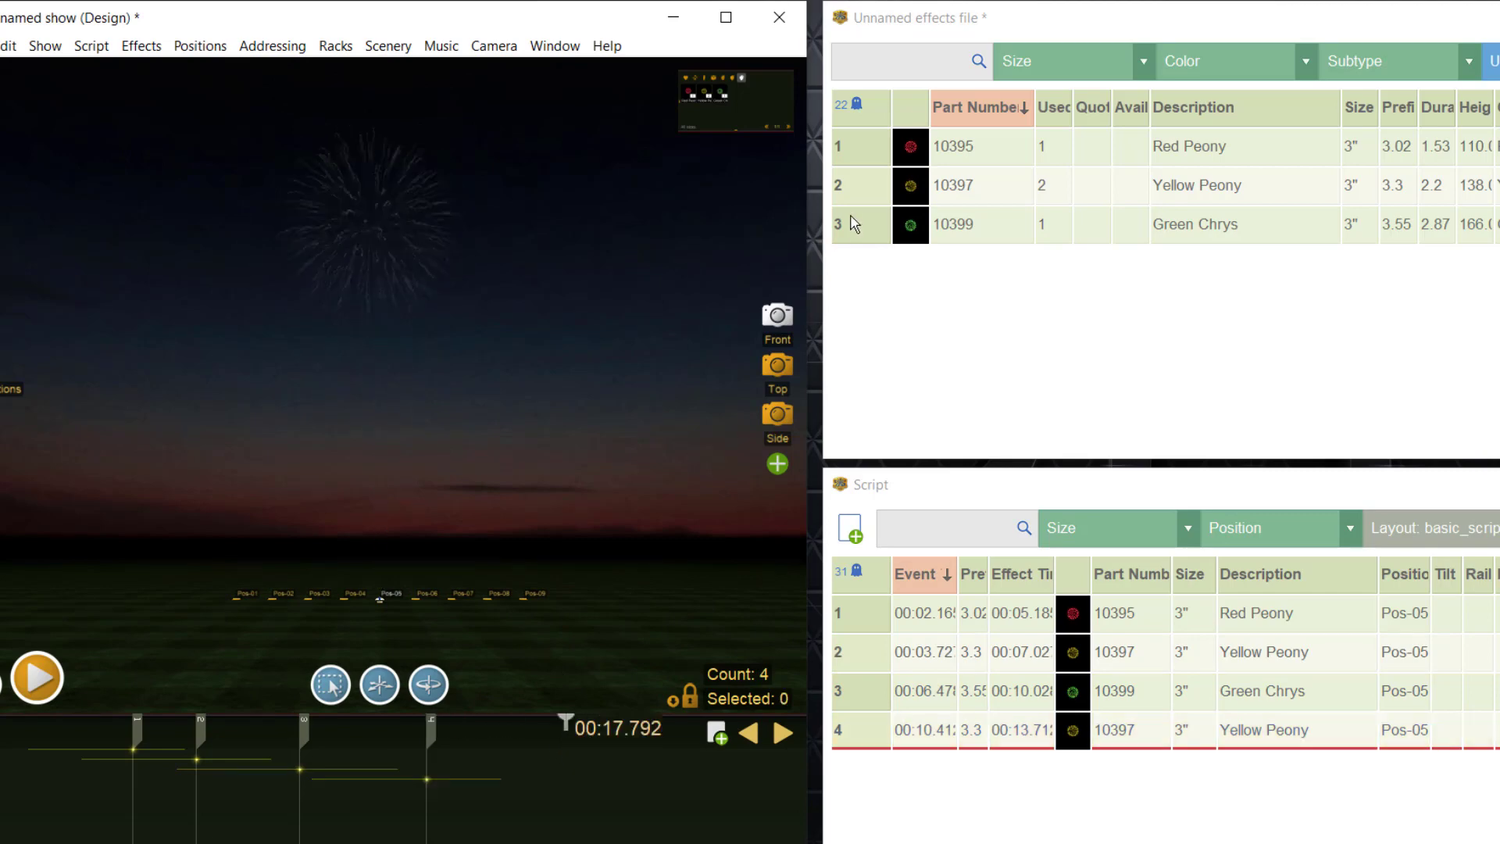
double_click(912, 147)
Combine the selected Red Peony at 00:17.792 as a chain
left_click(91, 46)
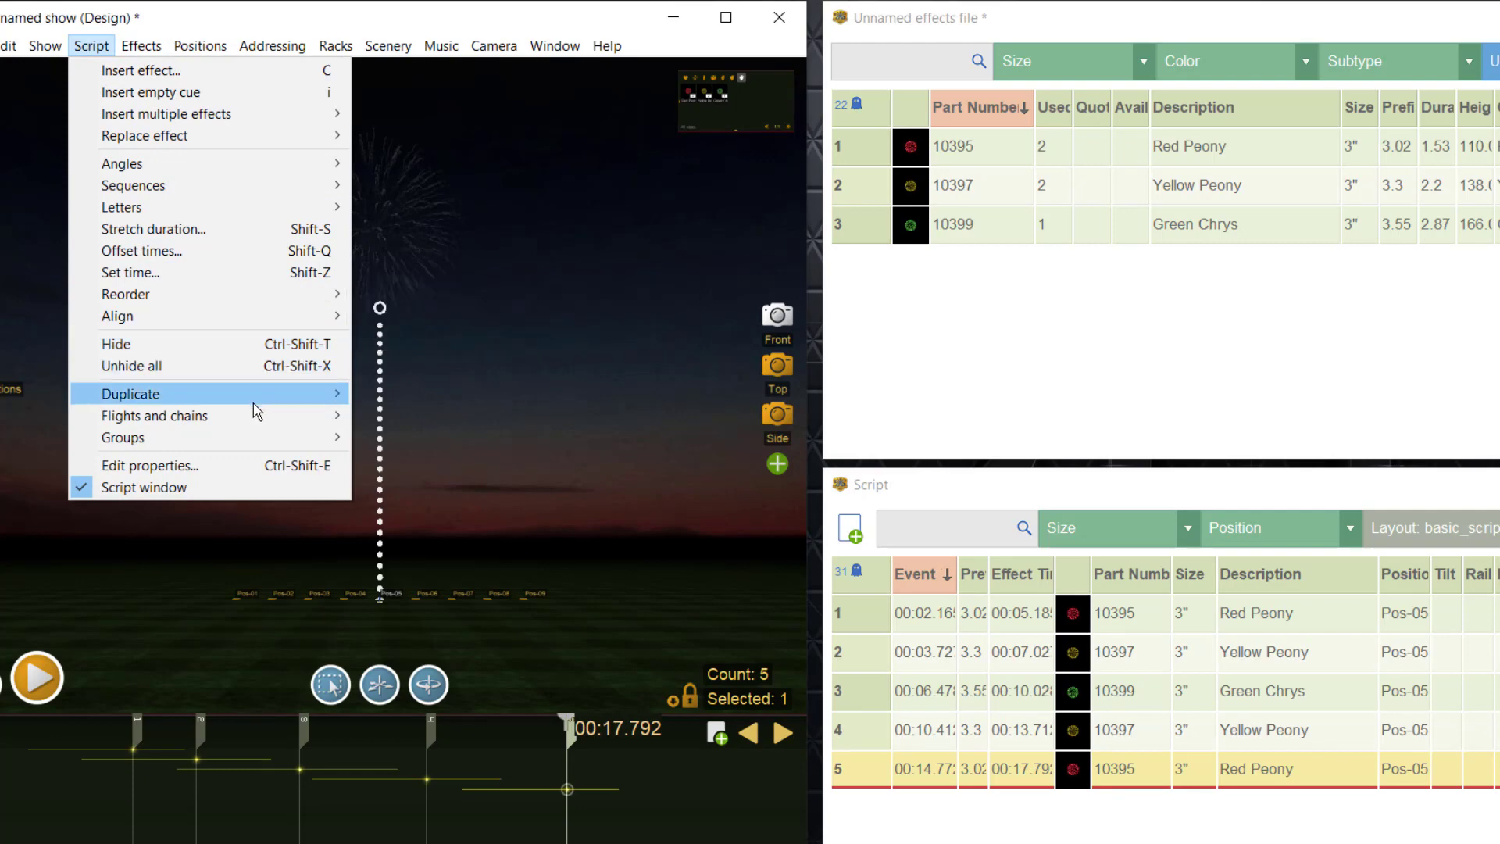
mouse_move(253, 400)
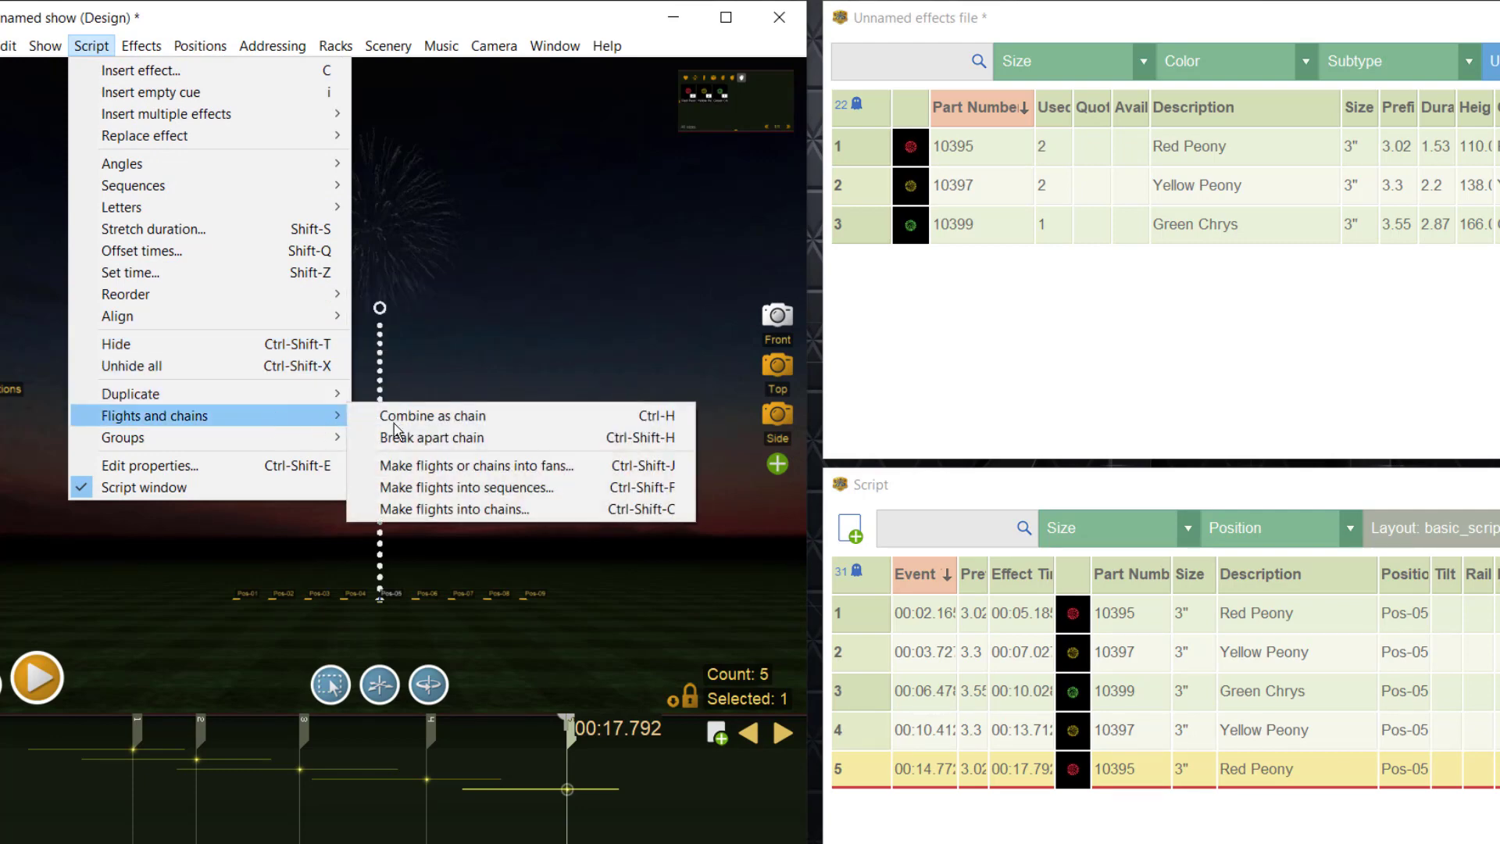
left_click(453, 415)
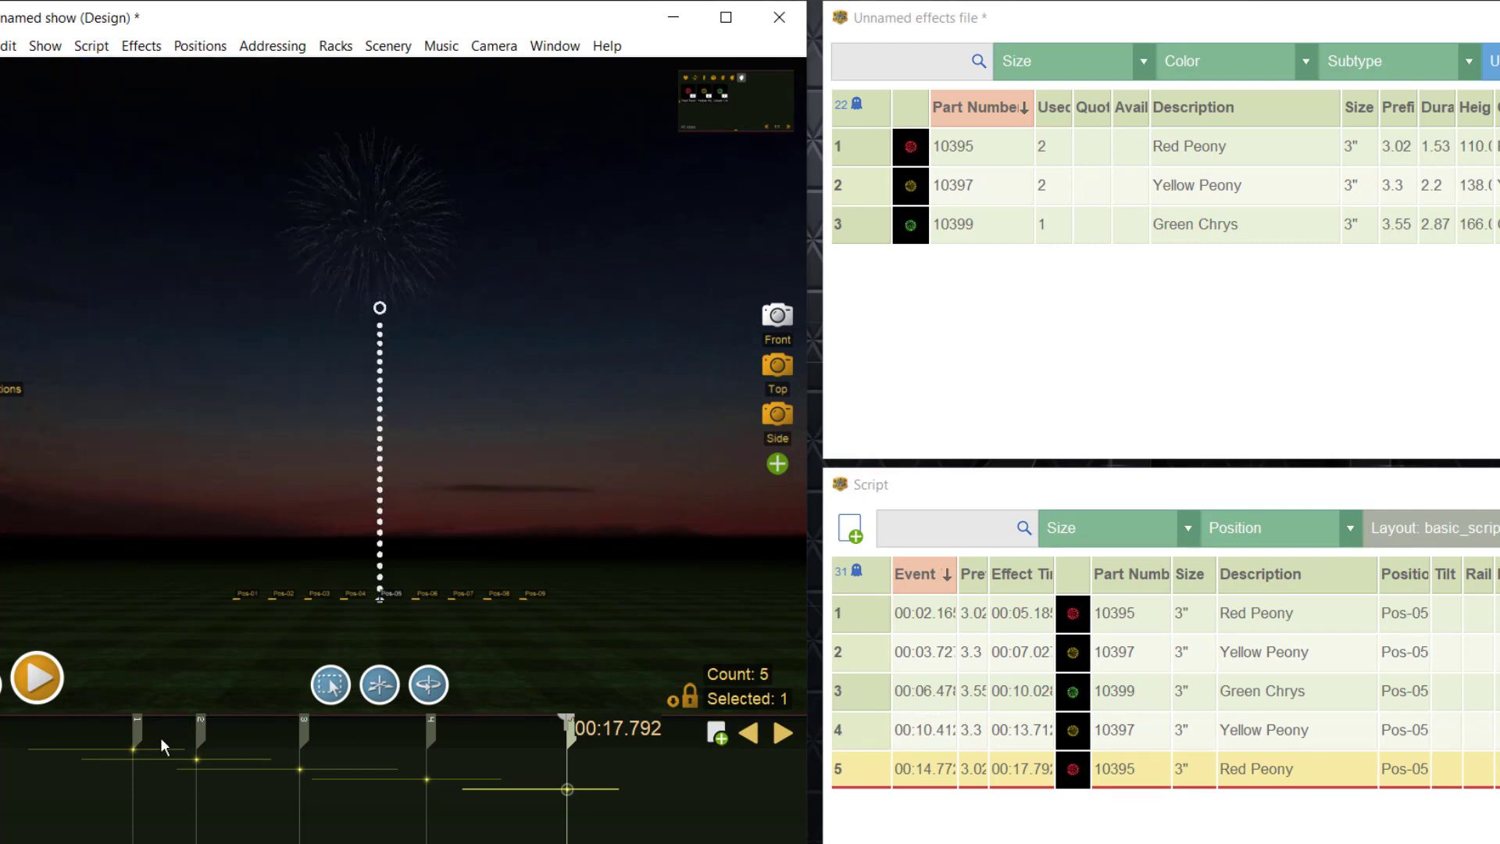
Try combining the script events as a chain from a selection of all five, and undo the combination
left_click_drag(107, 739, 647, 838)
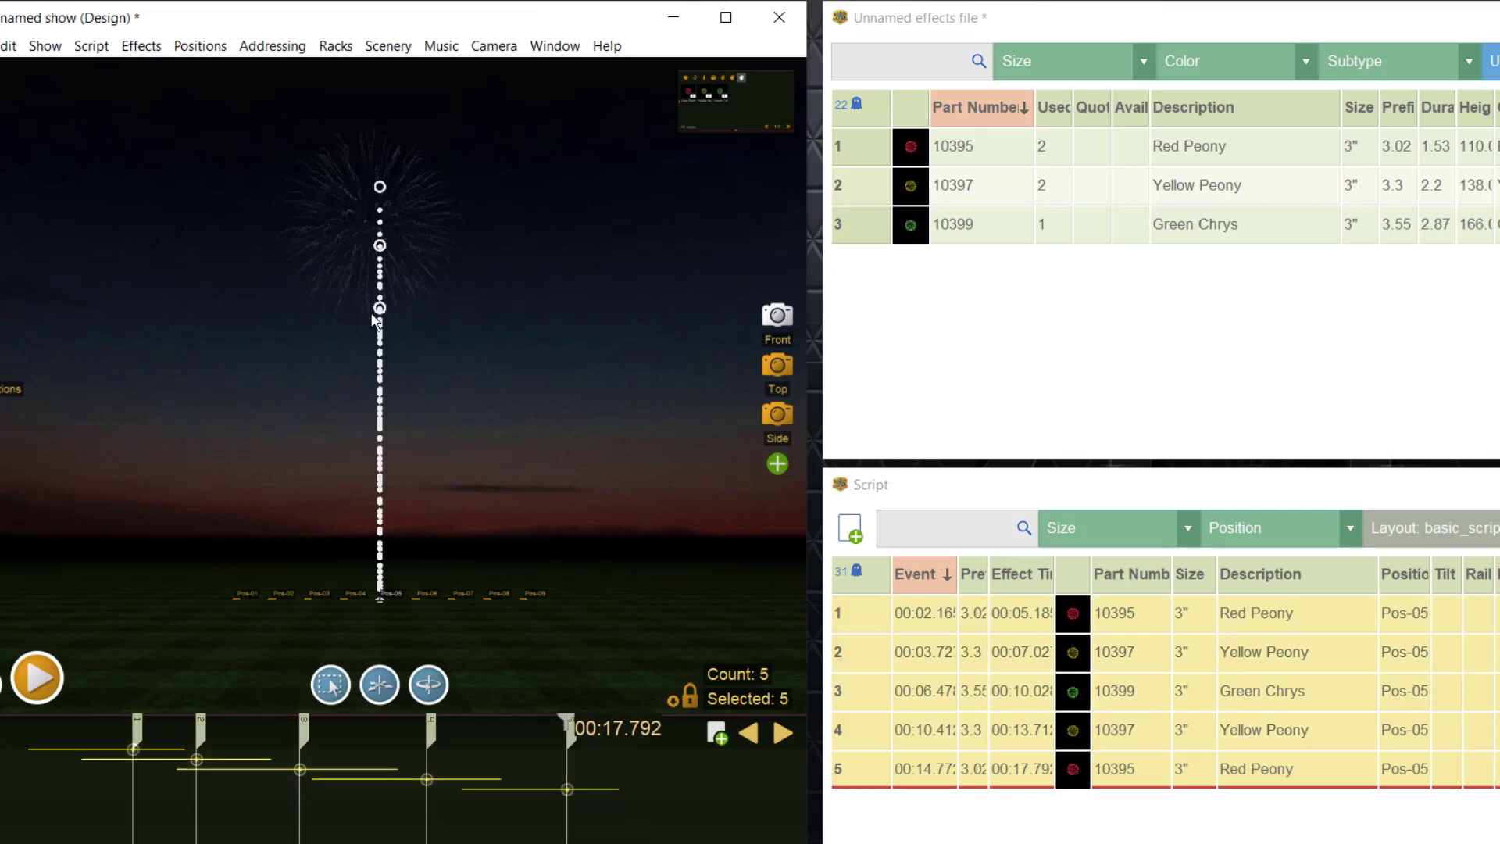
left_click(90, 46)
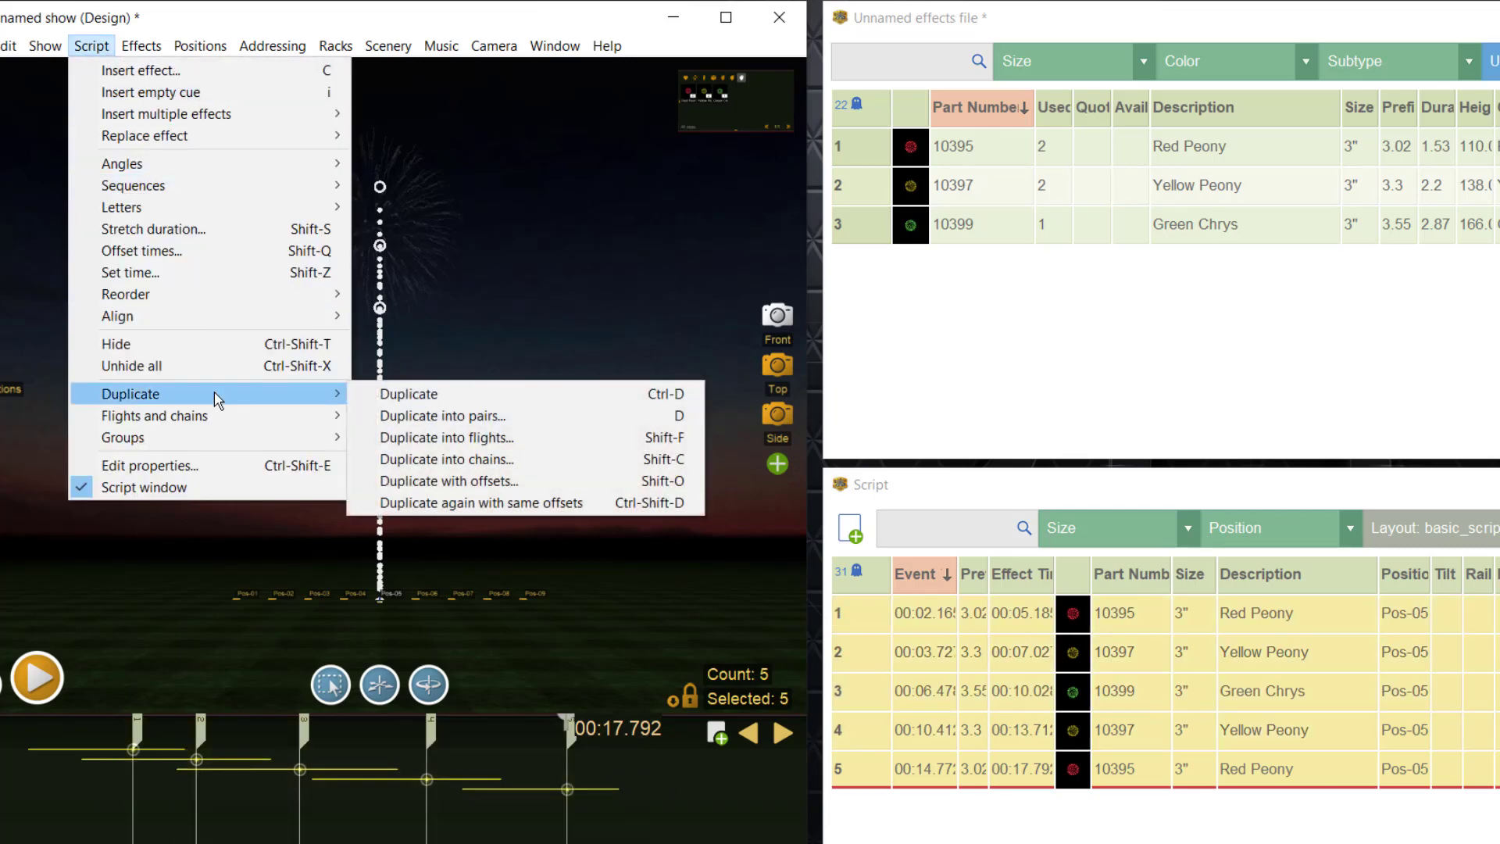
mouse_move(208, 415)
left_click(418, 415)
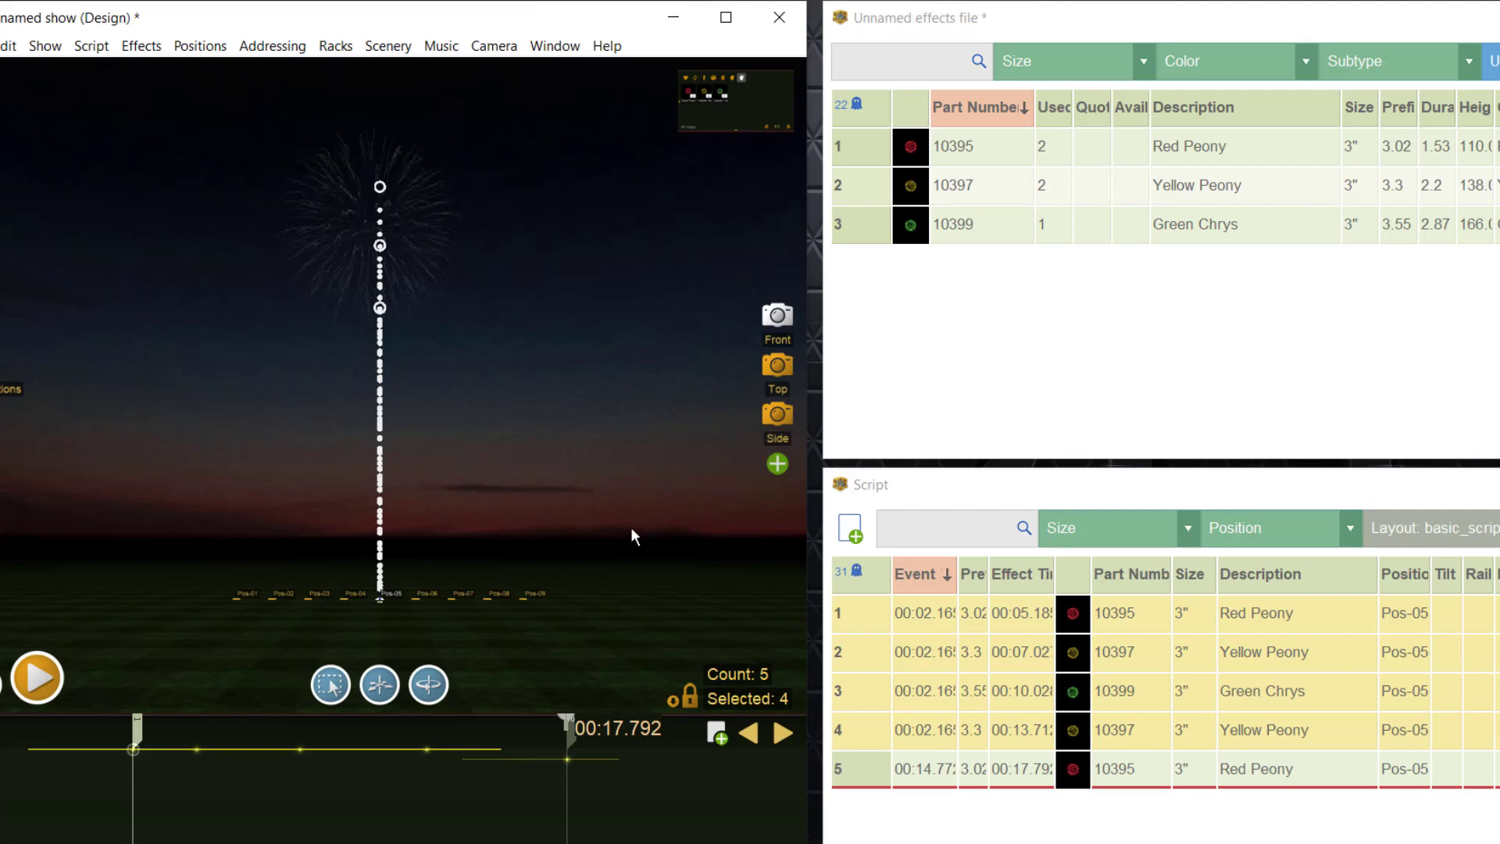
key("ctrl+z")
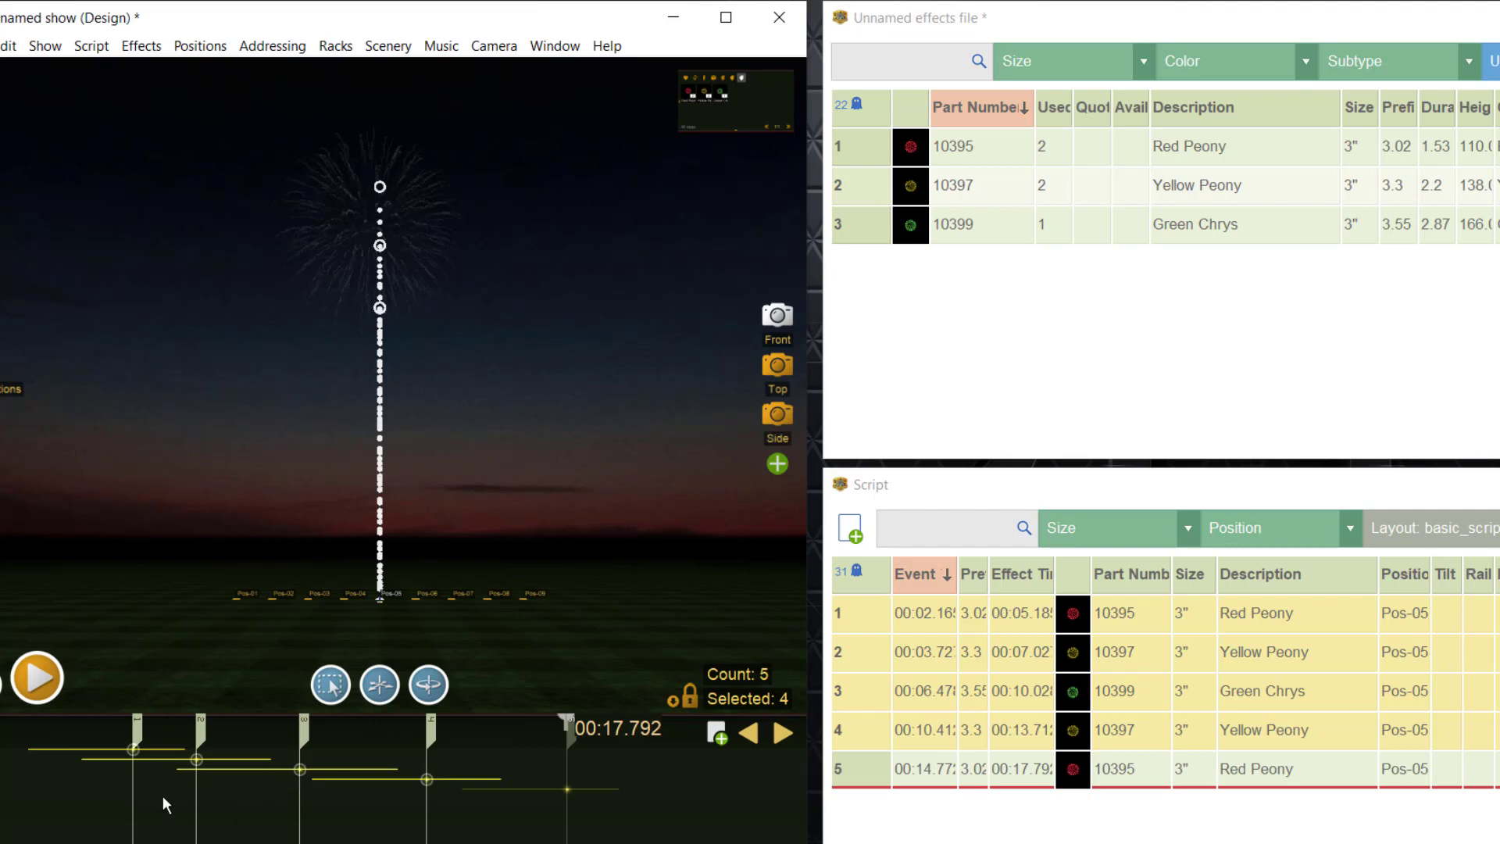
Select all five timeline events and continue with combining them into a new chain effect
left_click(55, 790)
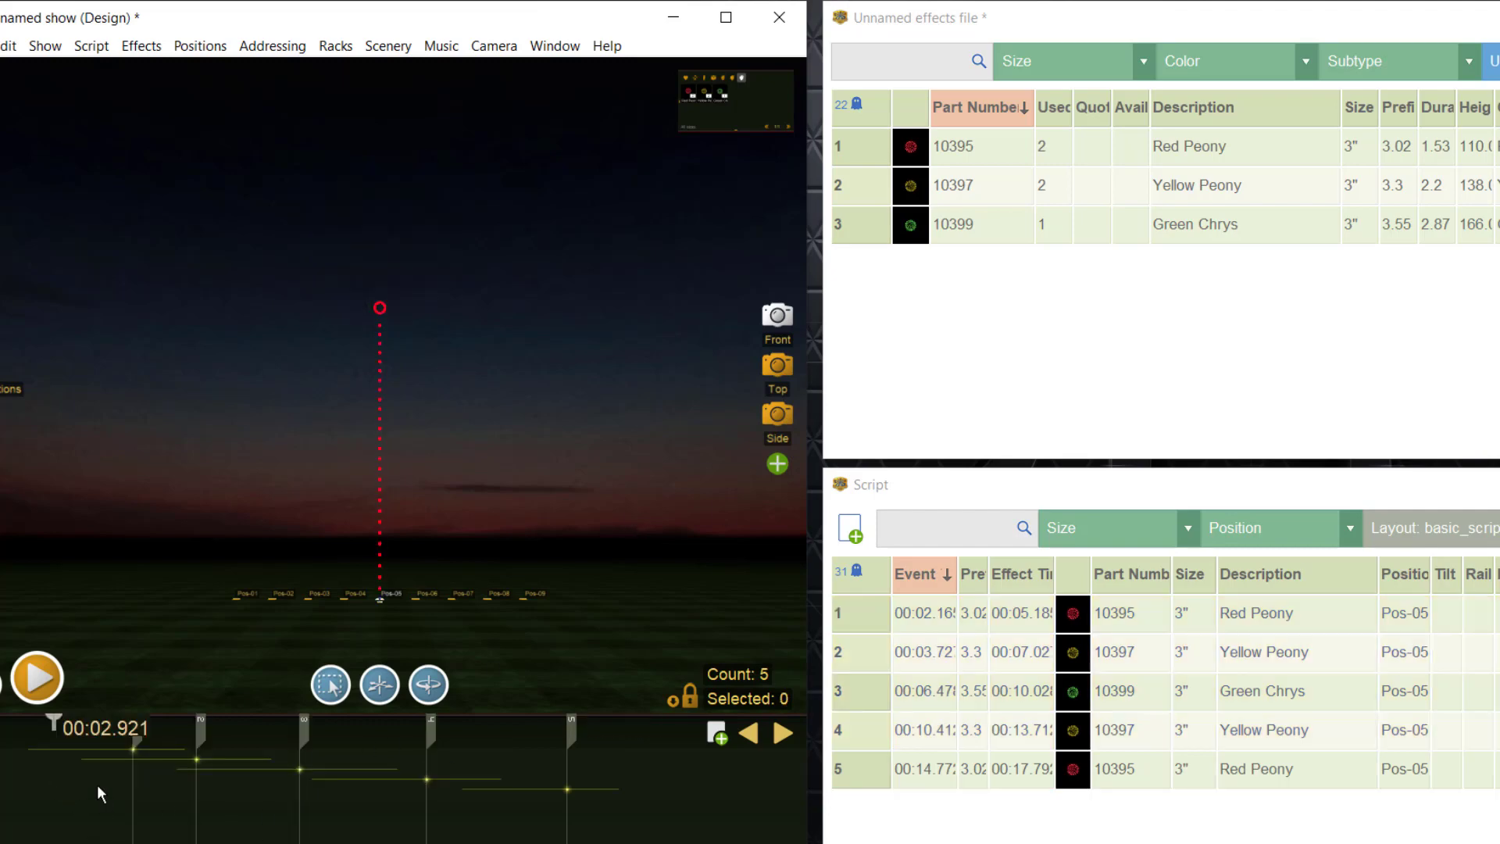
left_click_drag(96, 730, 607, 756)
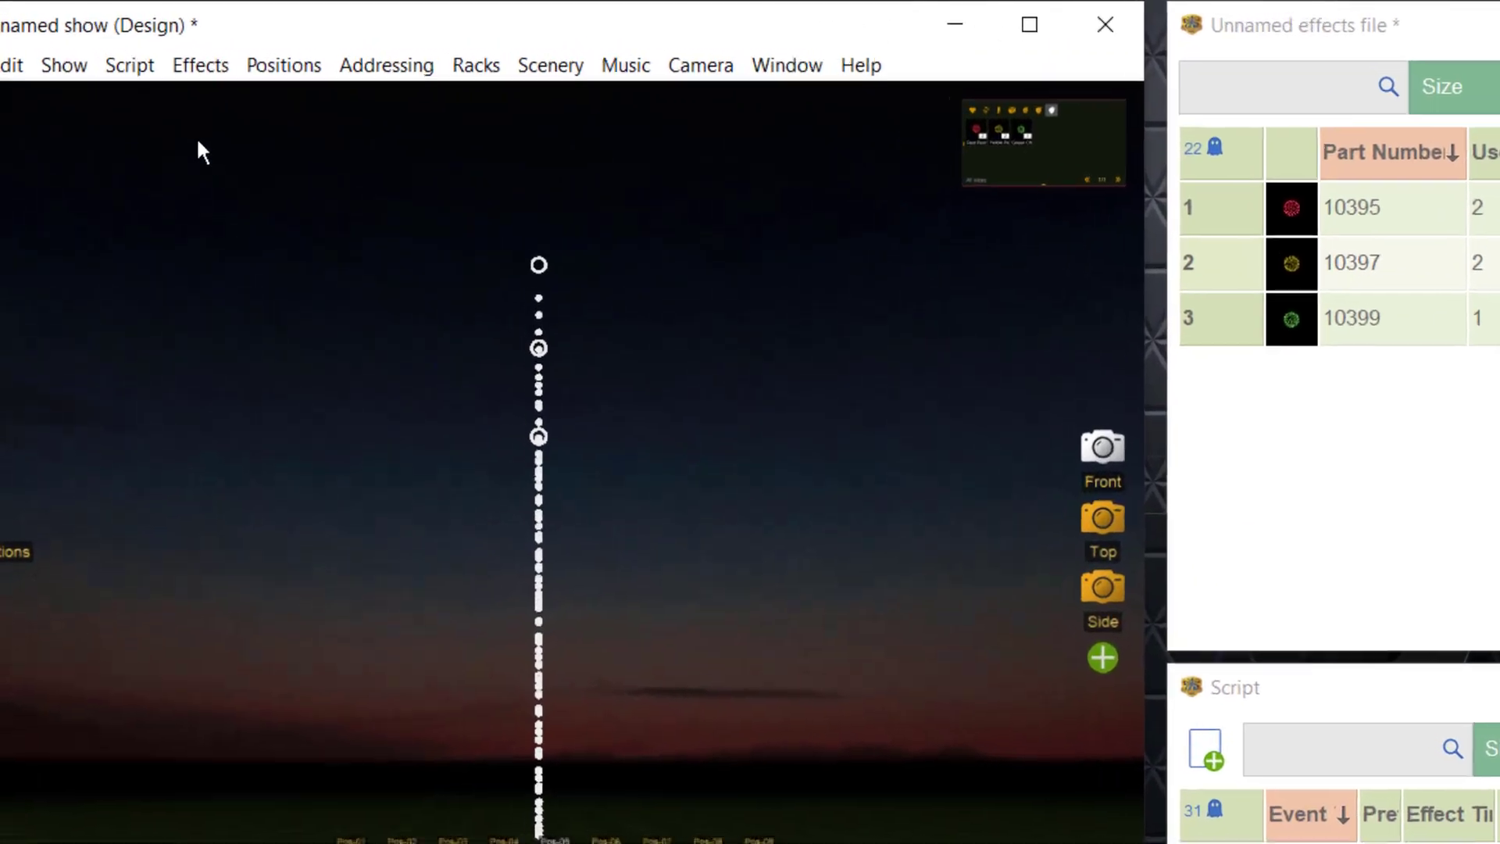
left_click(200, 66)
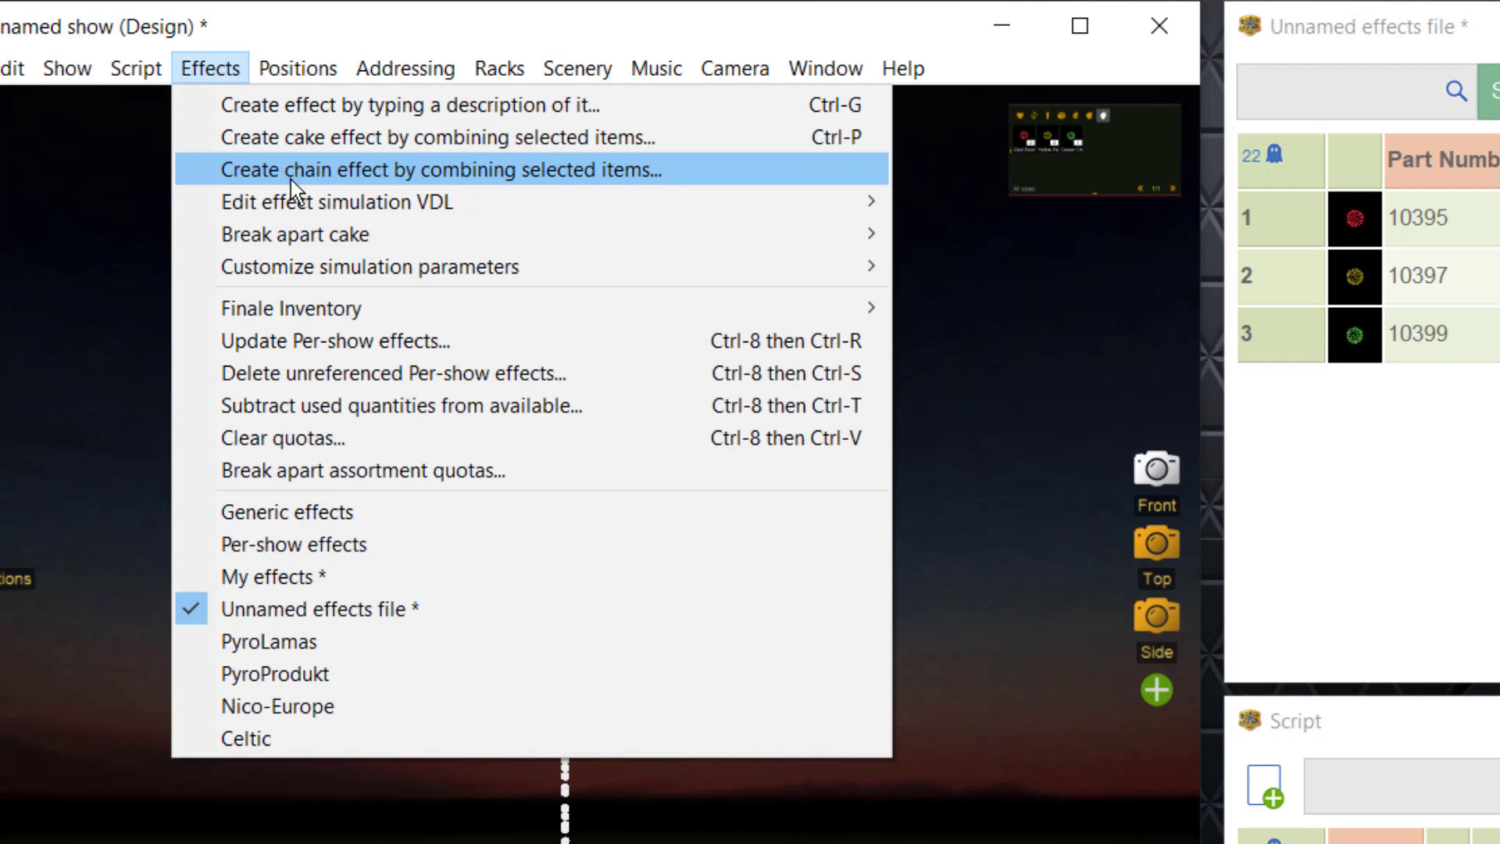
left_click(291, 180)
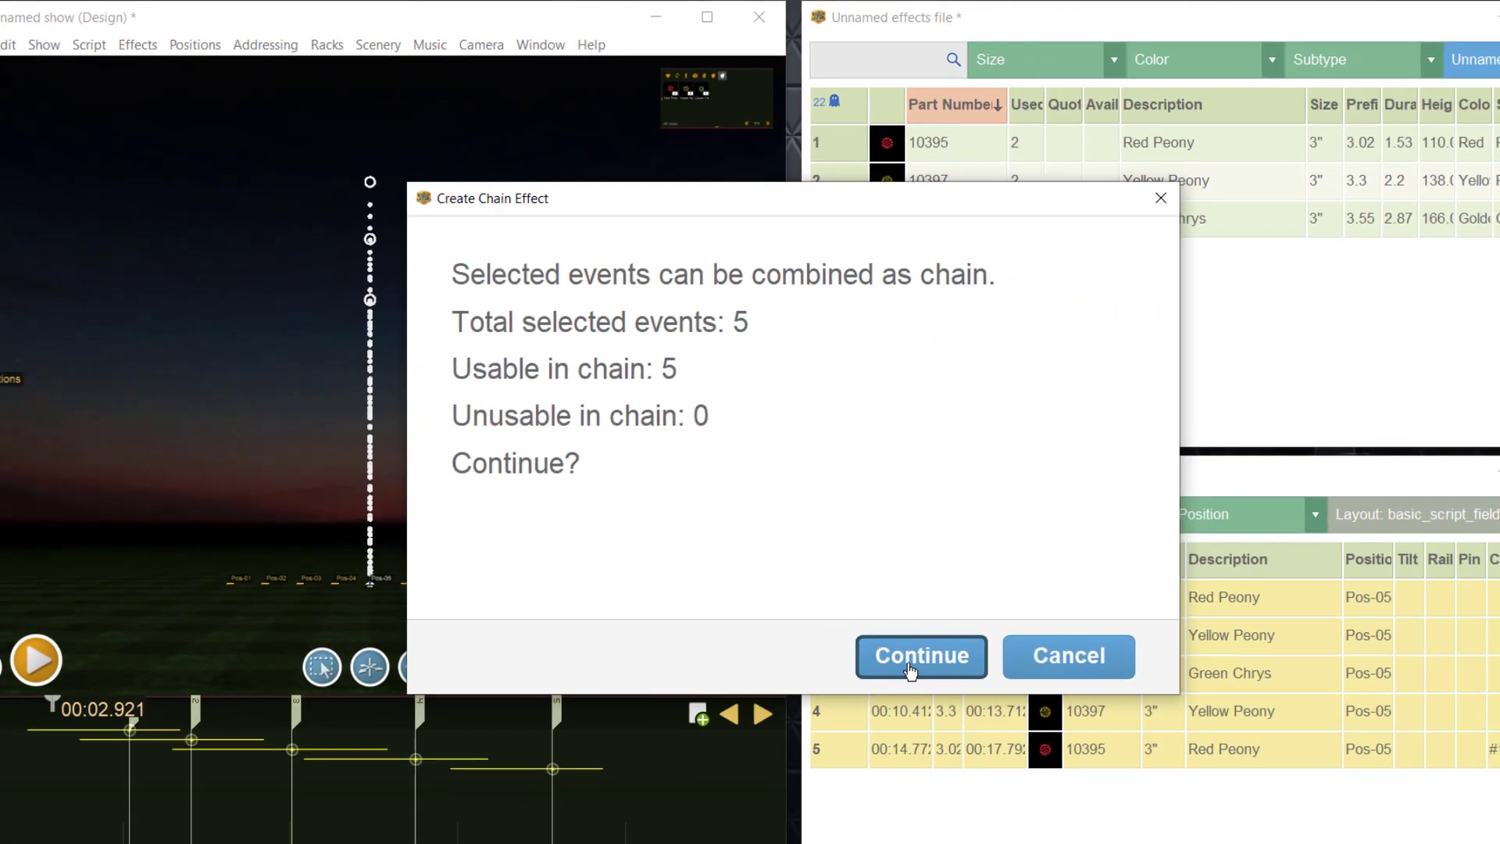
left_click(909, 670)
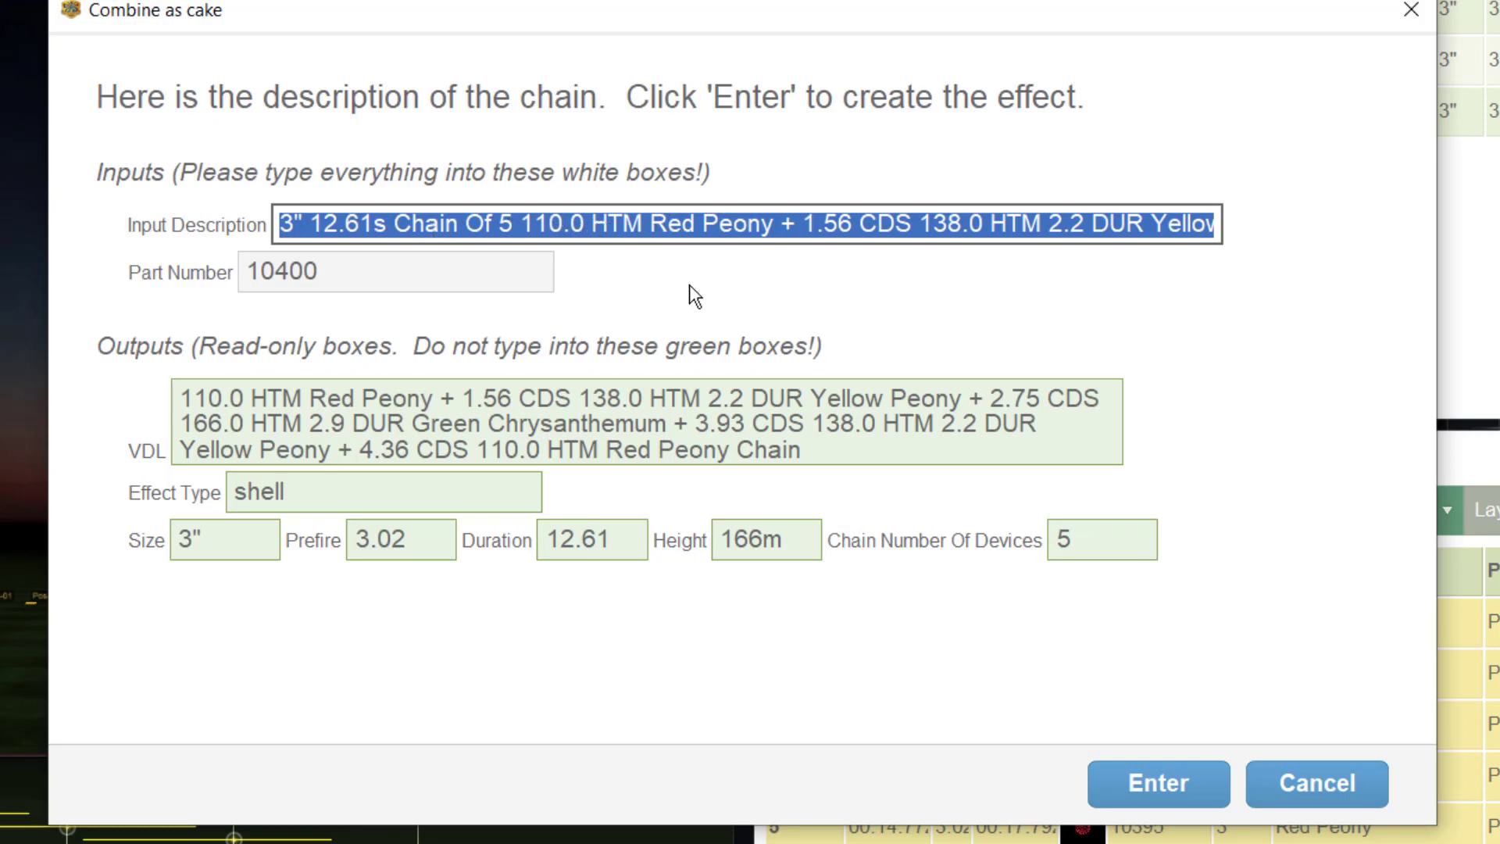
Create the chain effect with its generated description and update the changed effect in open shows
left_click(832, 227)
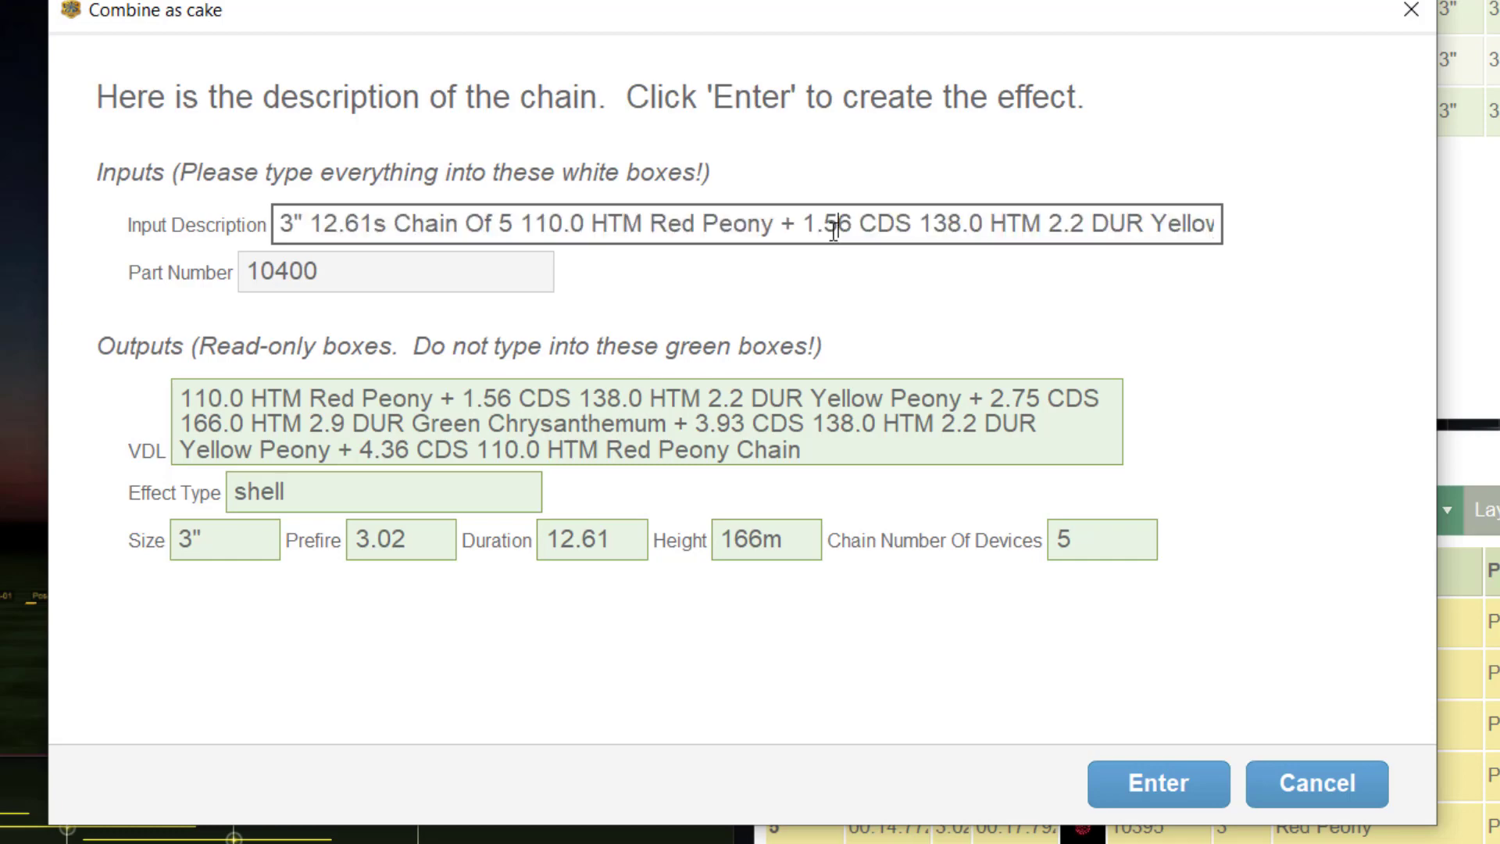
left_click(900, 227)
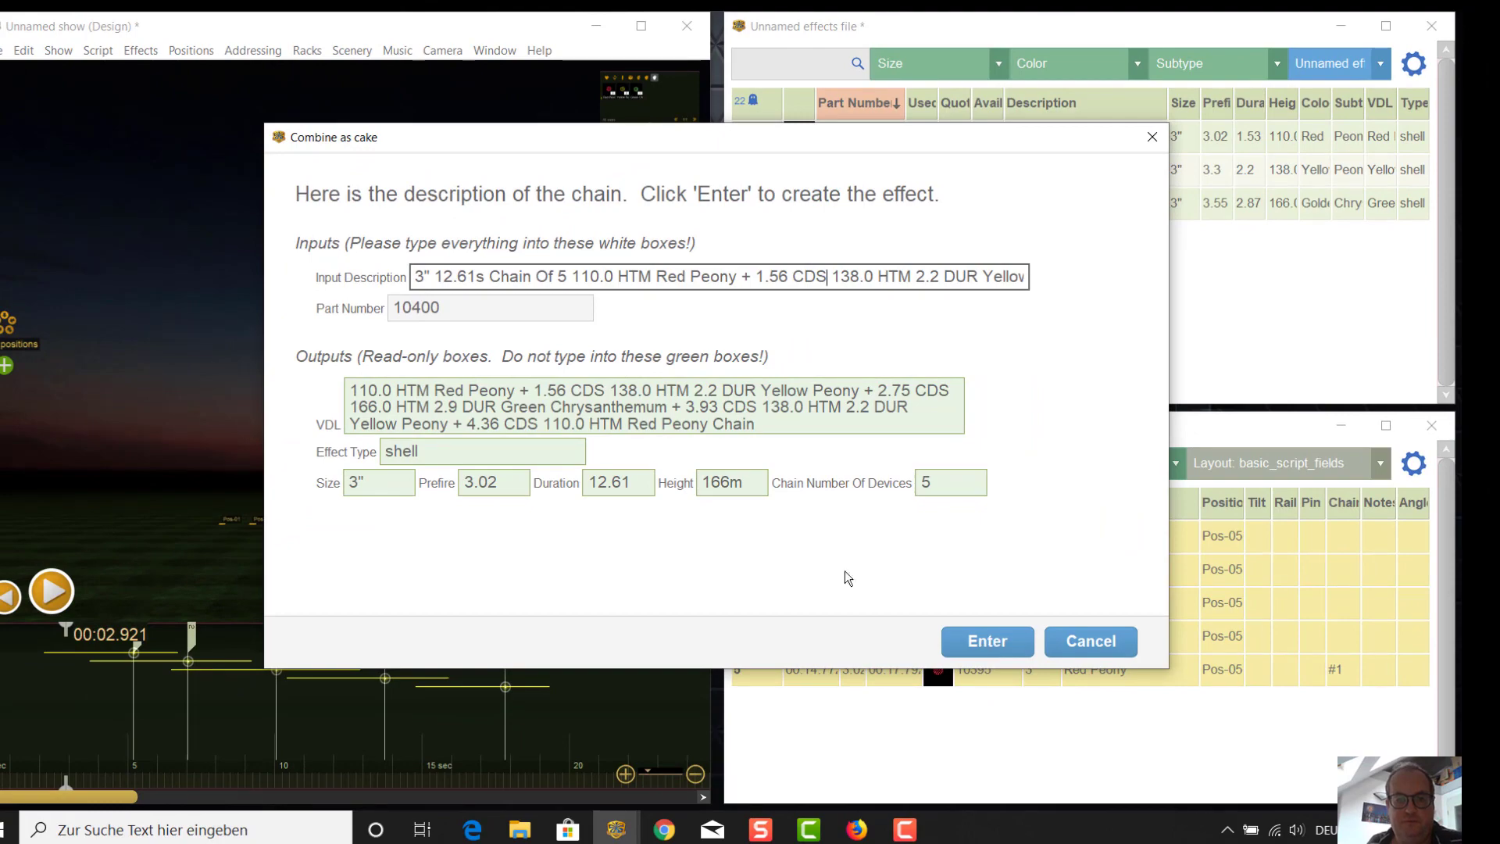
left_click(983, 639)
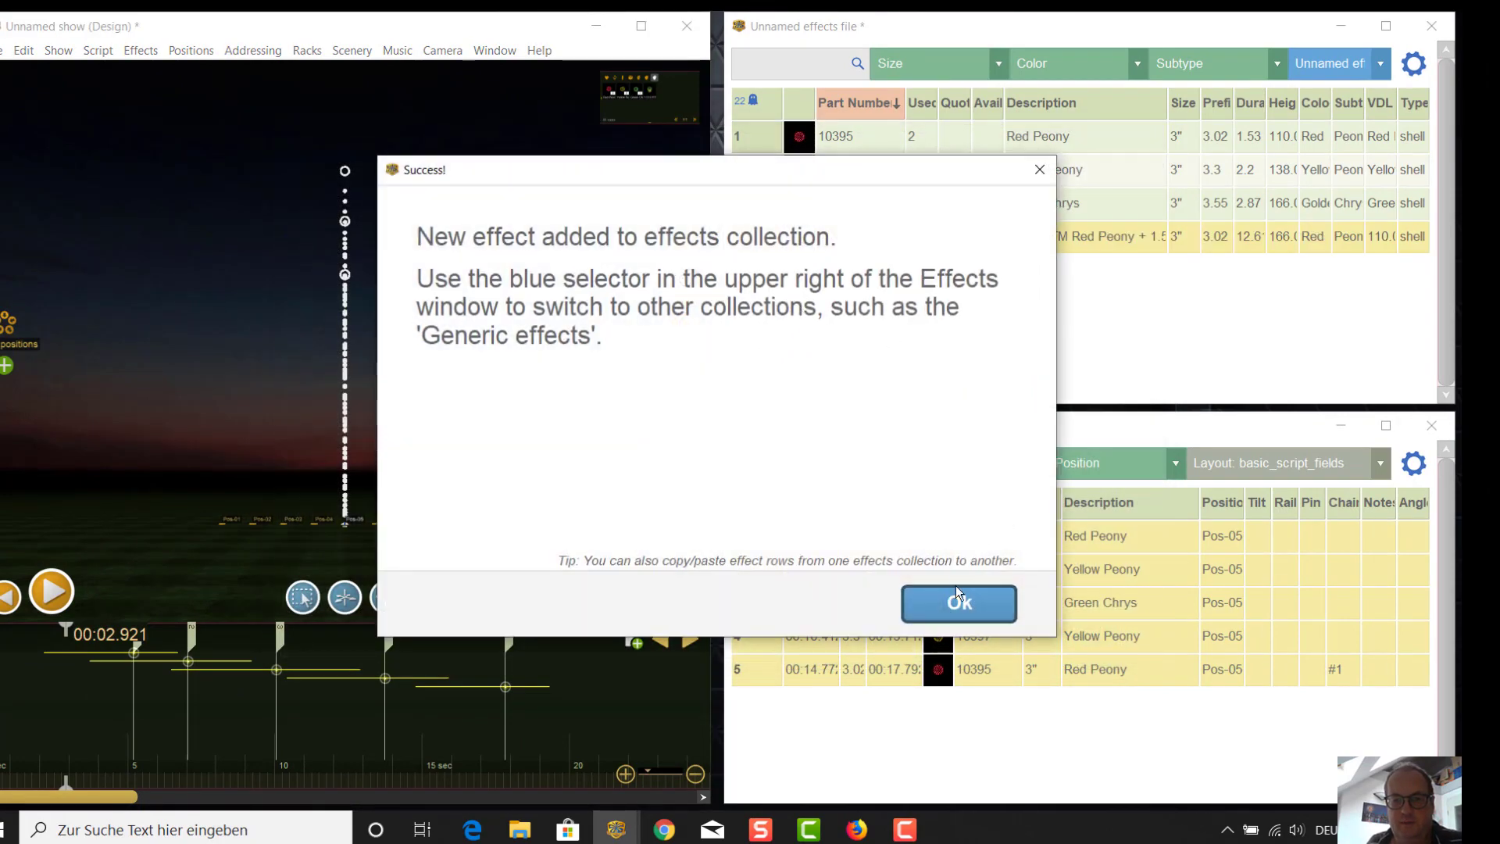
left_click(952, 612)
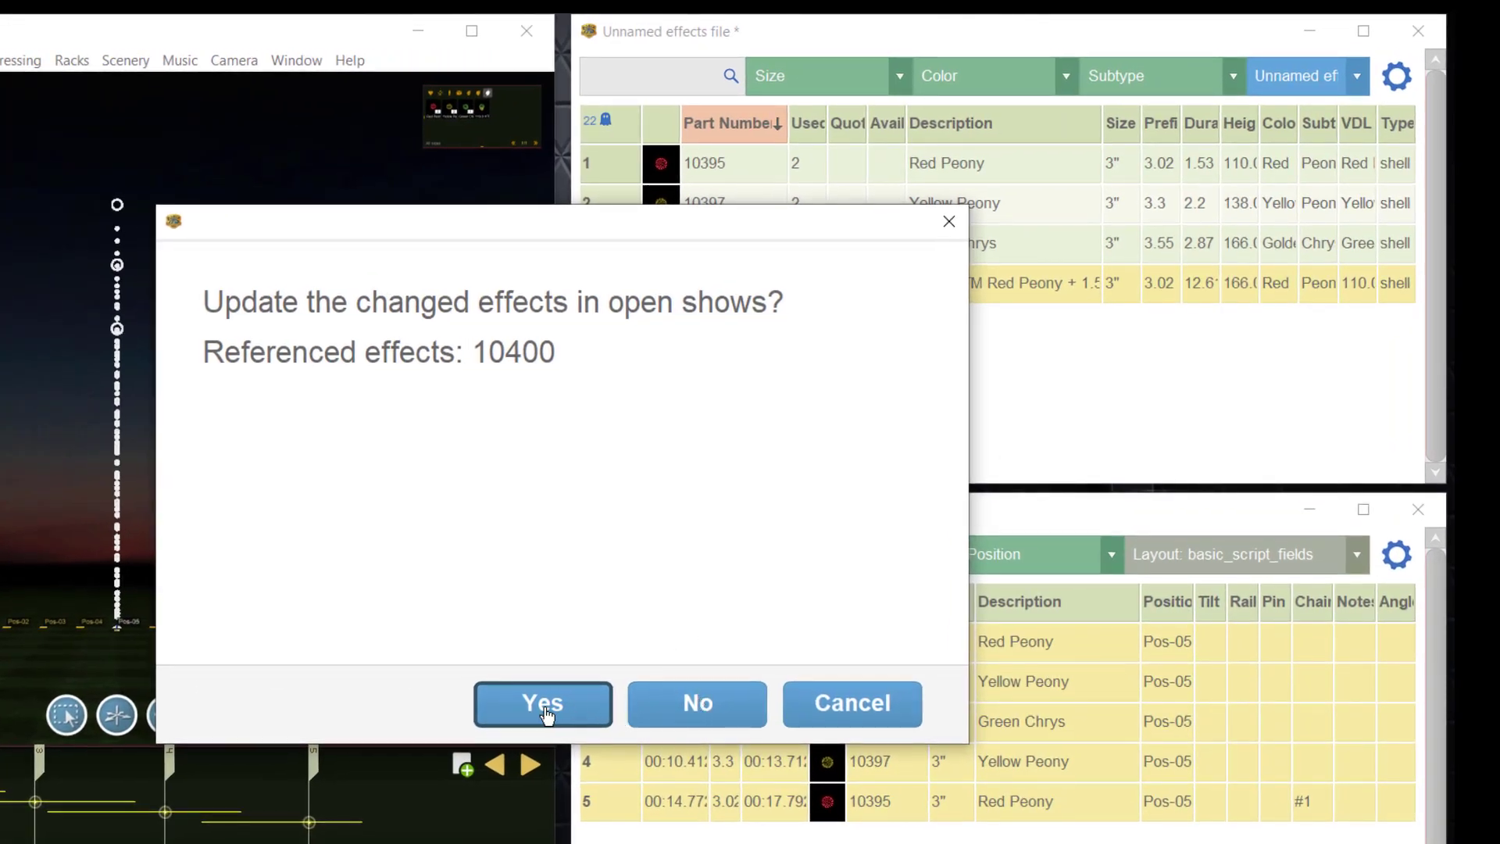
left_click(696, 594)
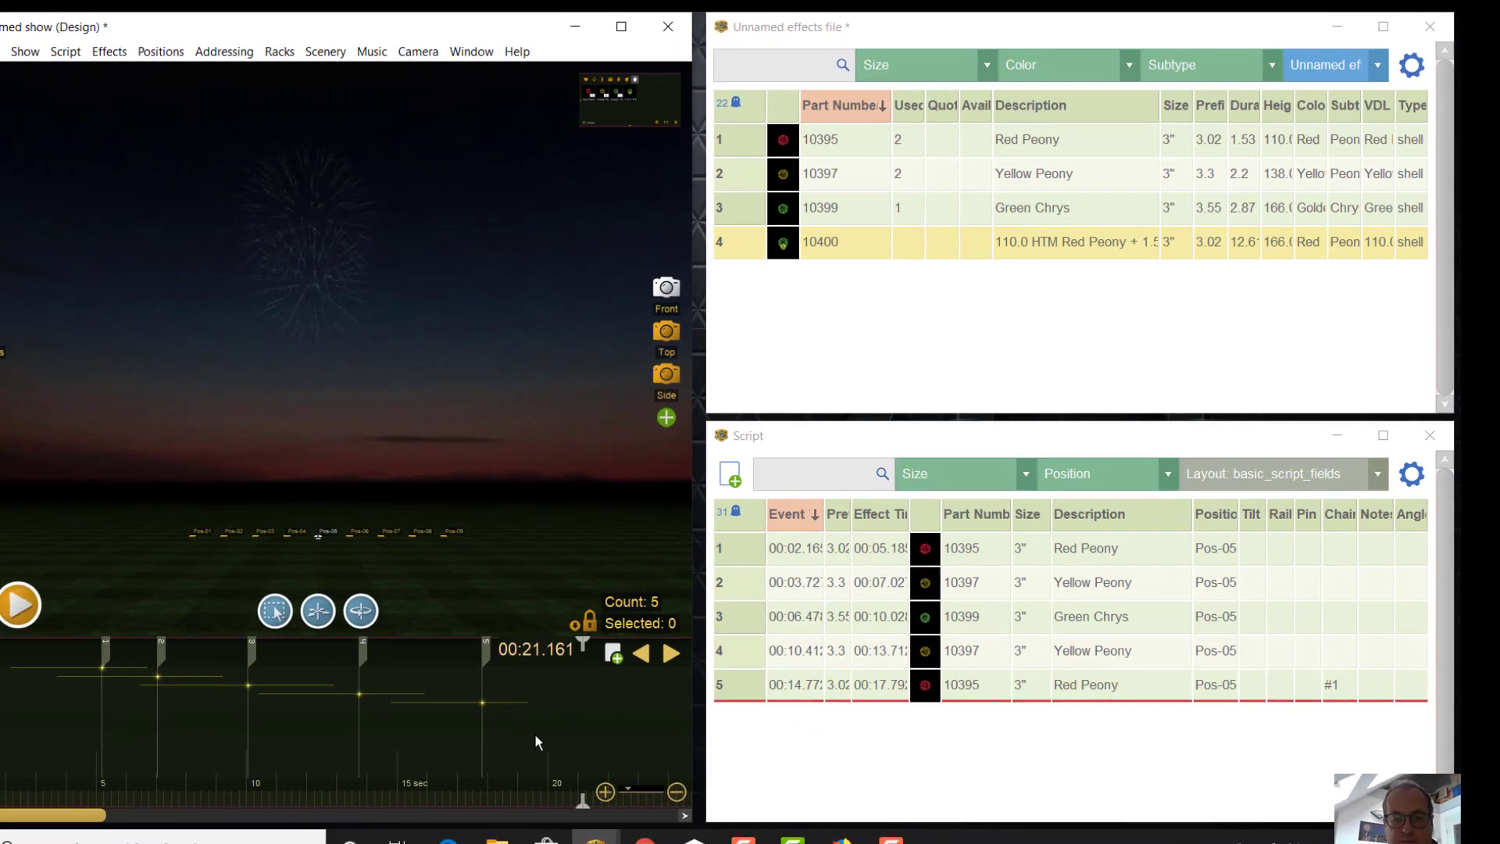
Insert the newly created chain effect into the show at 00:28.421
left_click_drag(102, 815, 185, 815)
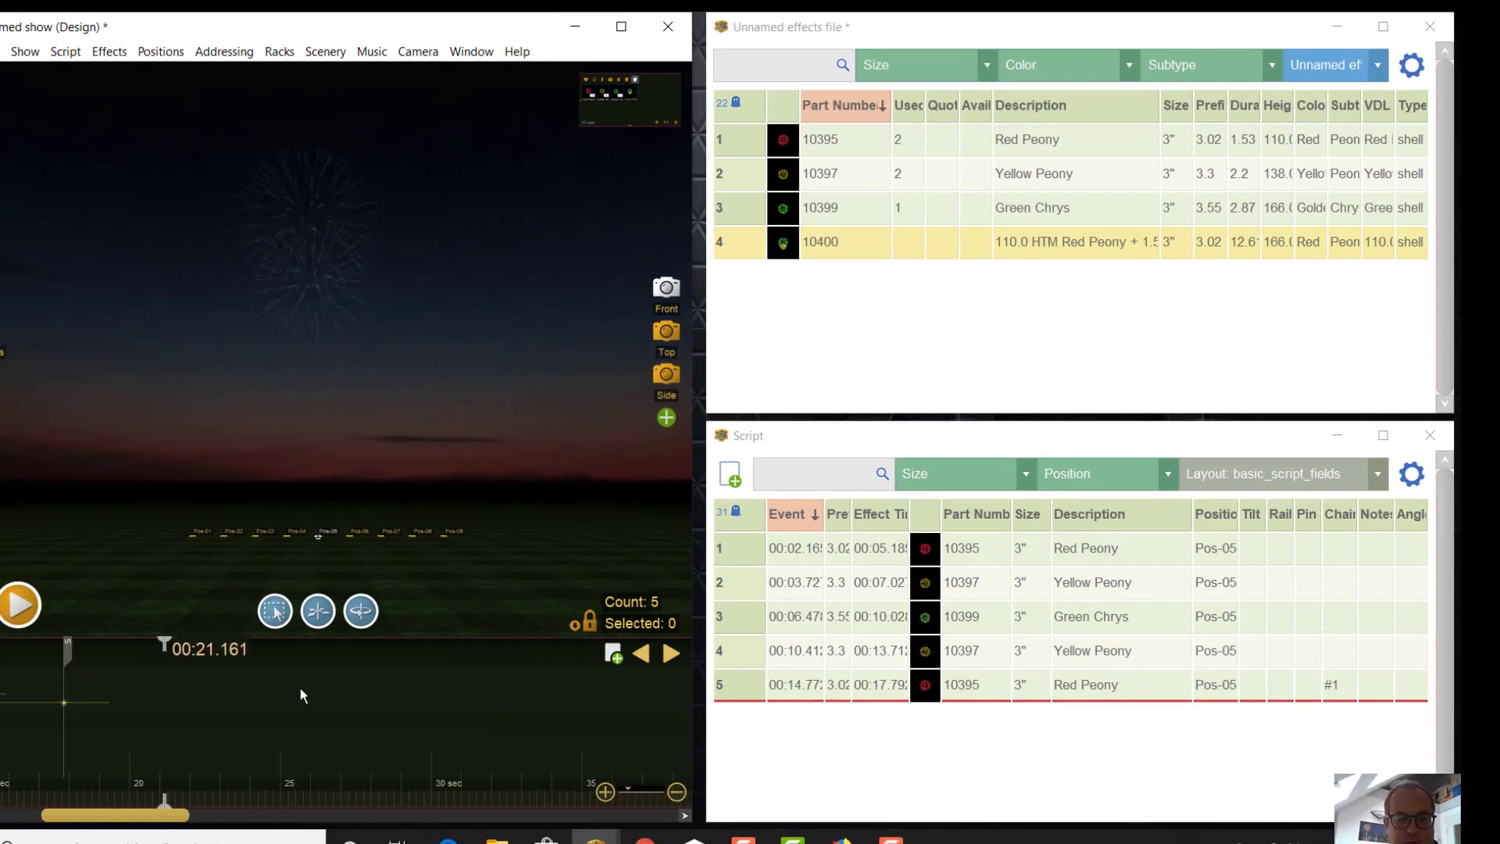
left_click(384, 659)
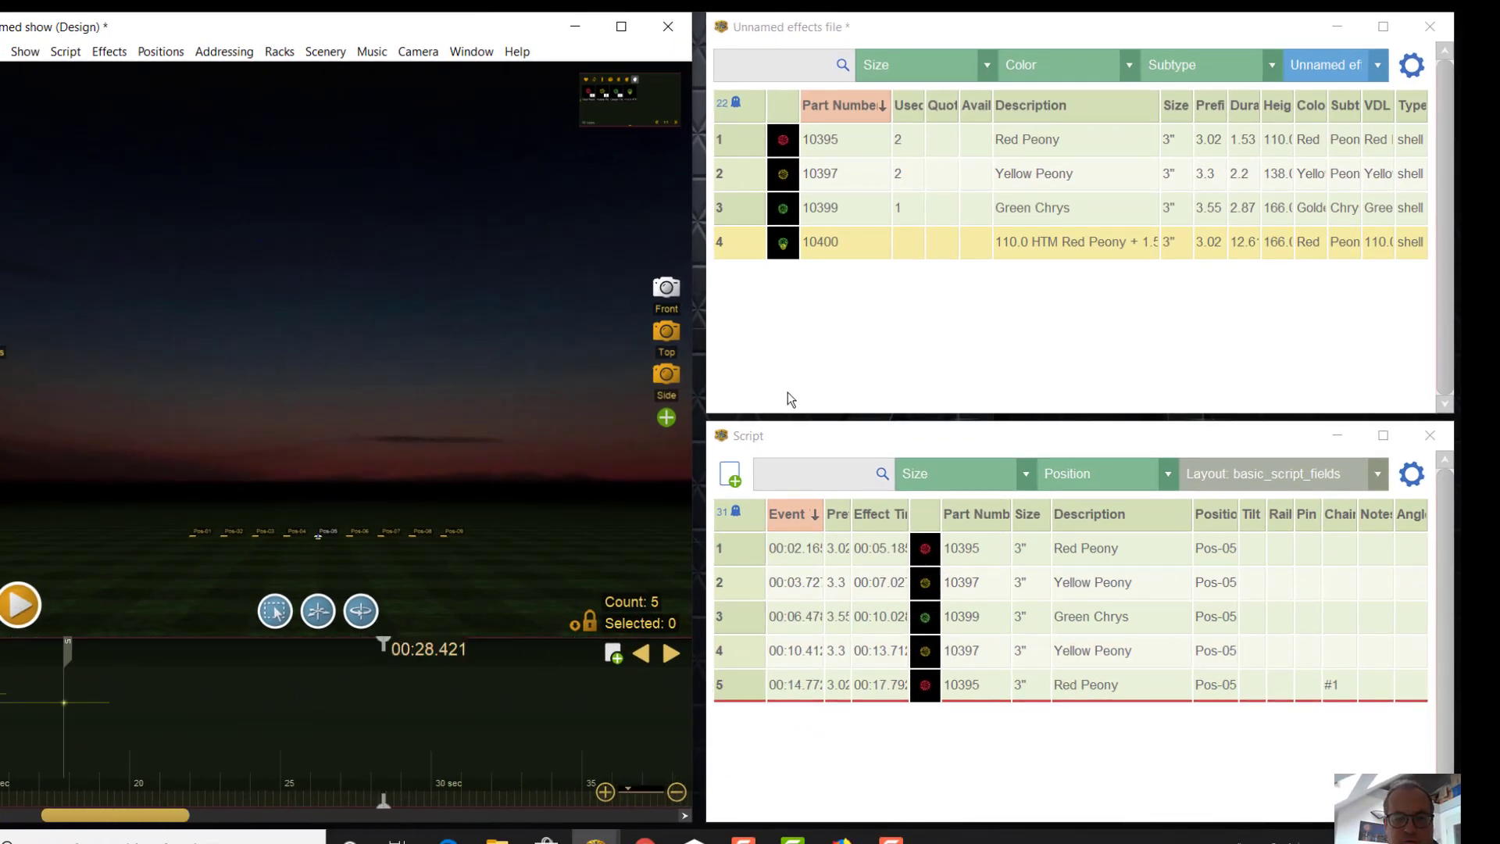
double_click(785, 245)
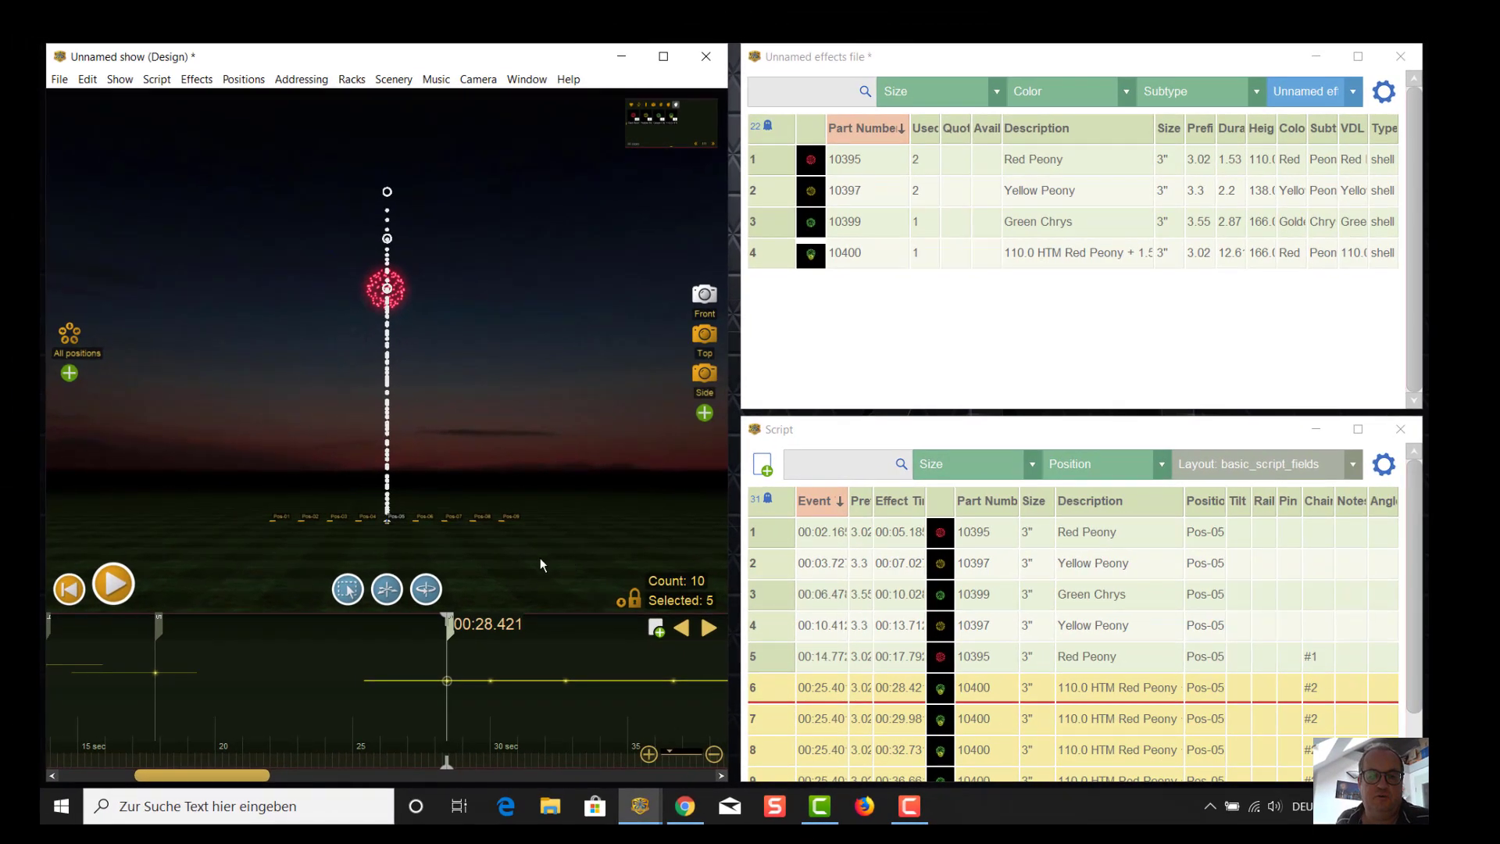
Try describing a new effect as "3" chain of red peony", and cancel without creating it
left_click(197, 81)
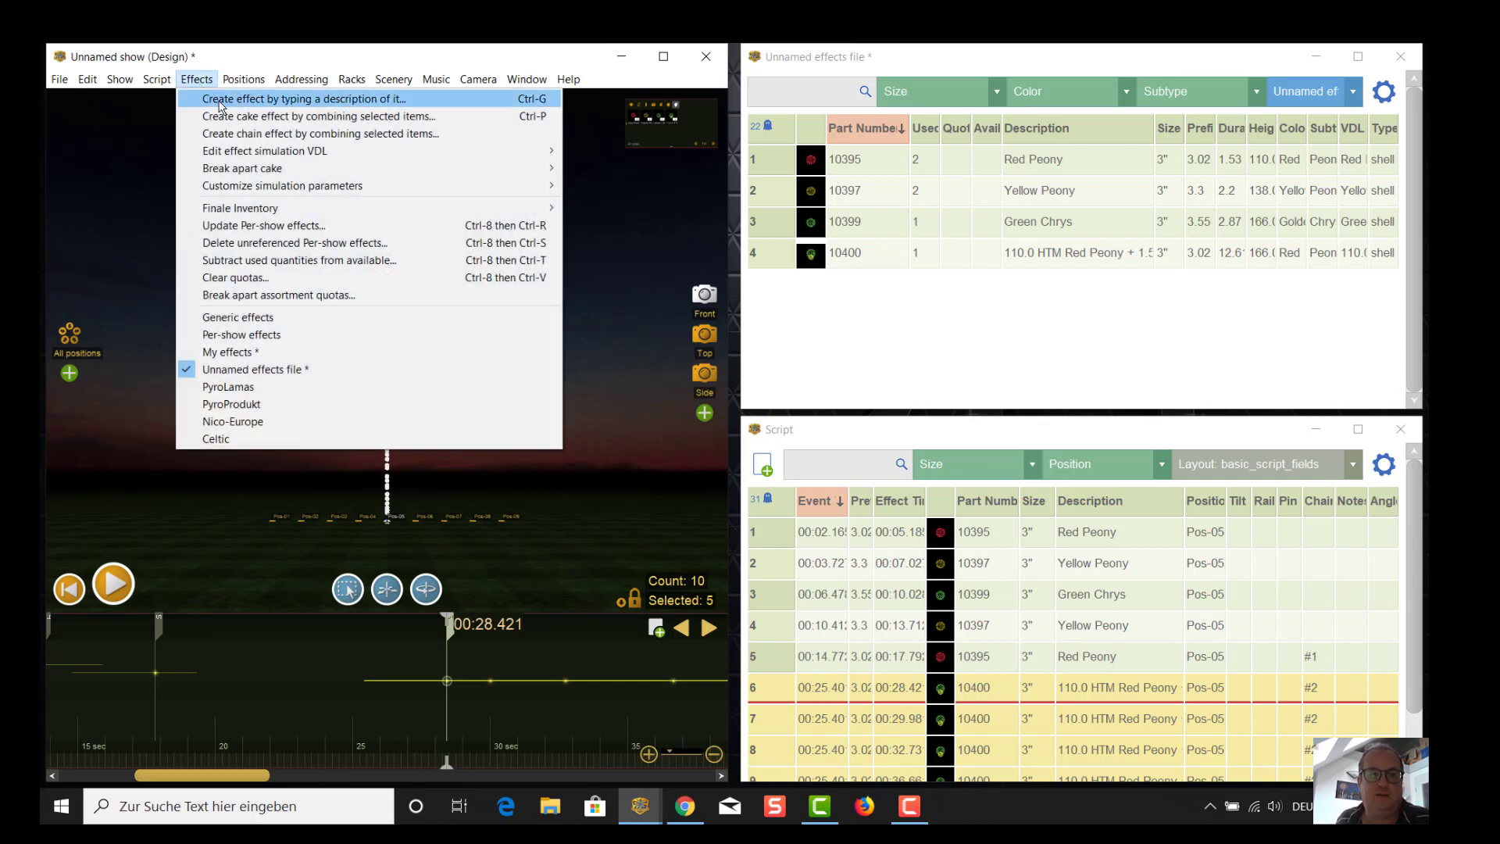
left_click(220, 102)
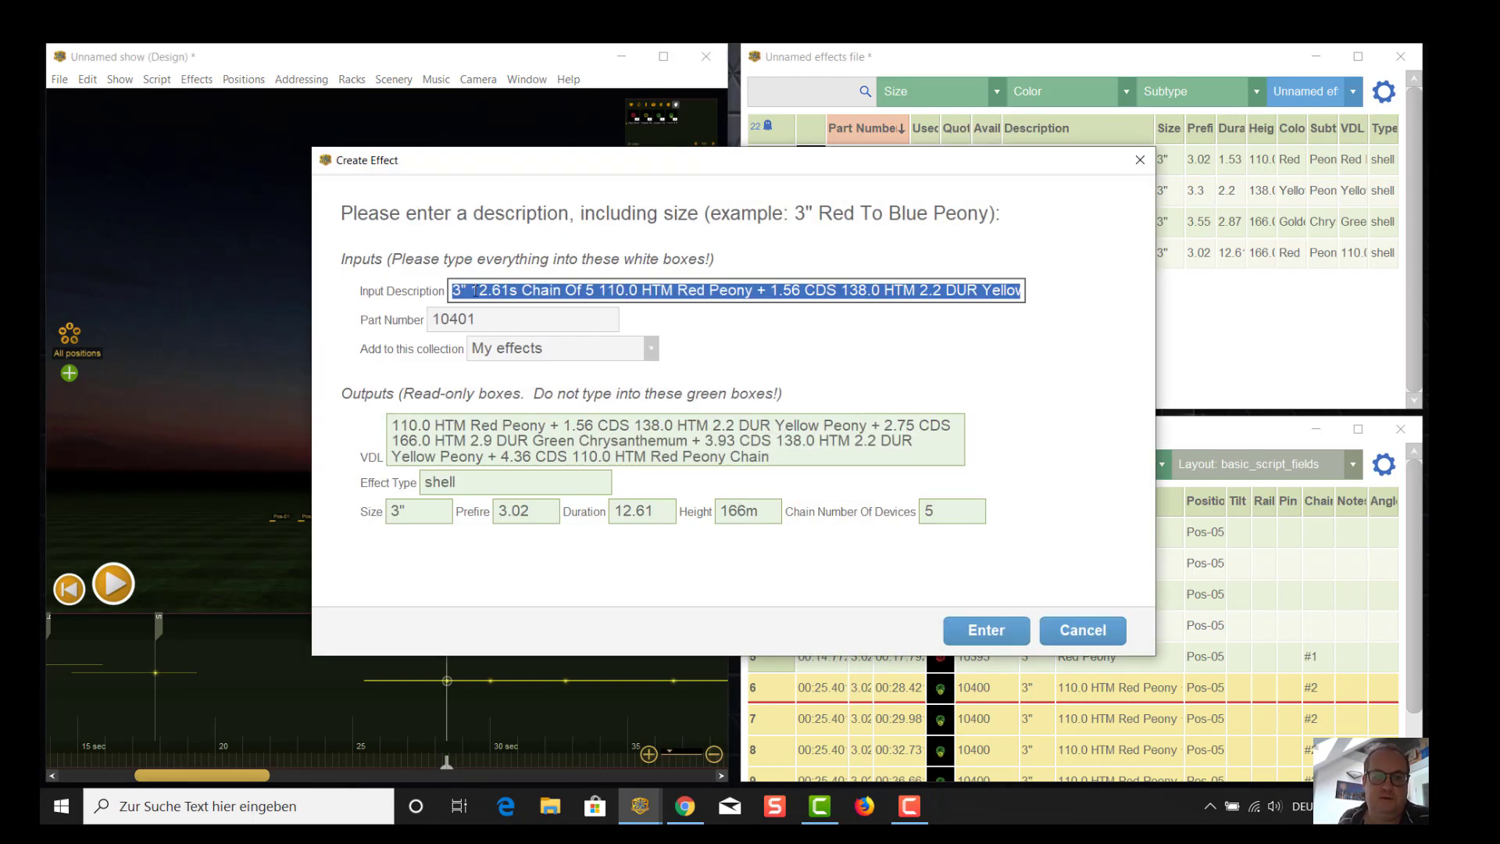
left_click_drag(472, 293, 1253, 297)
key("BackSpace")
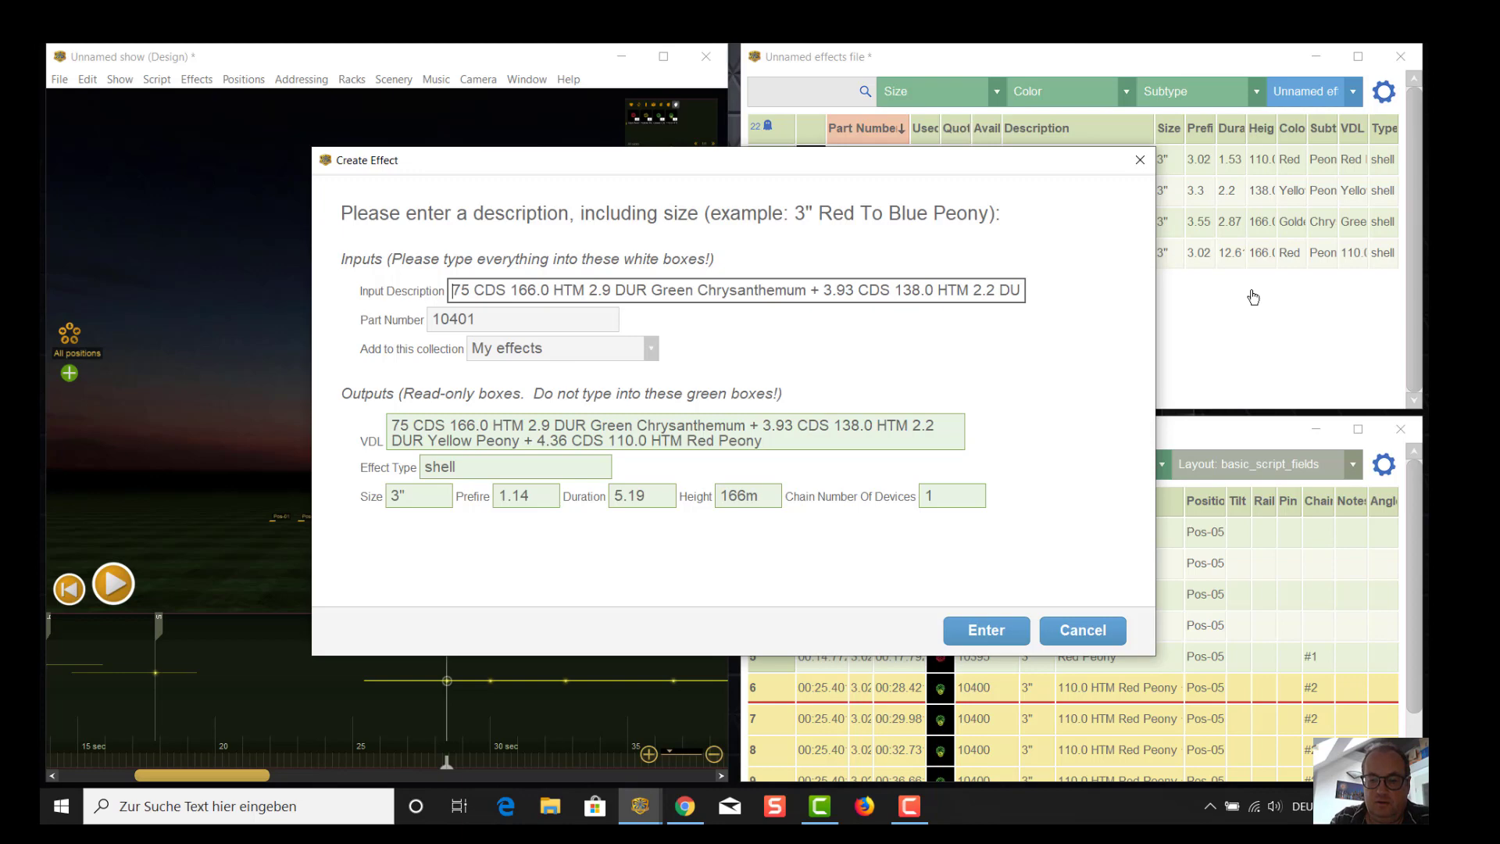
key("ctrl+a")
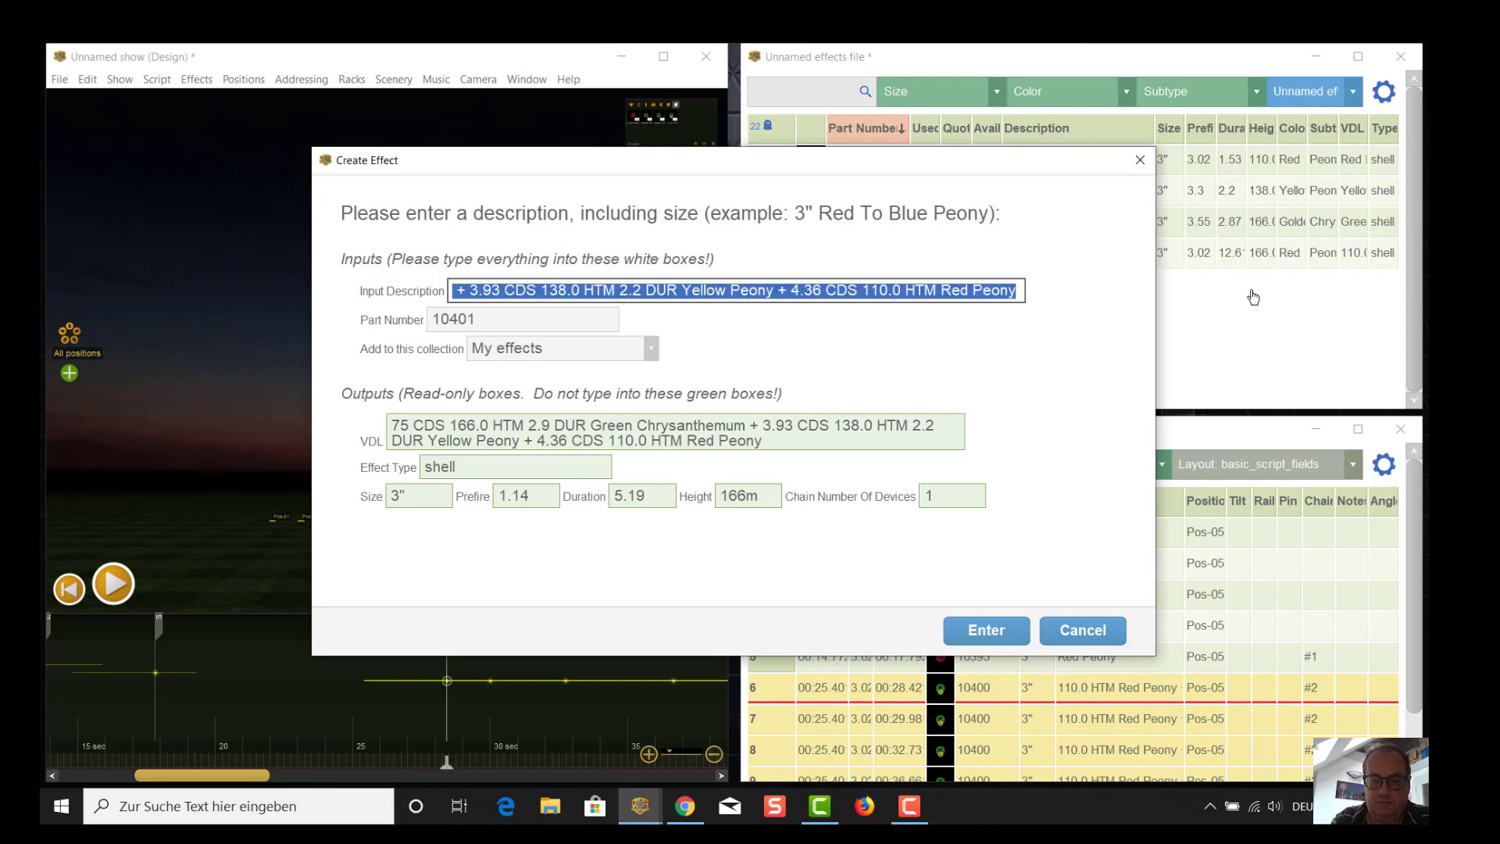
type("3\" ")
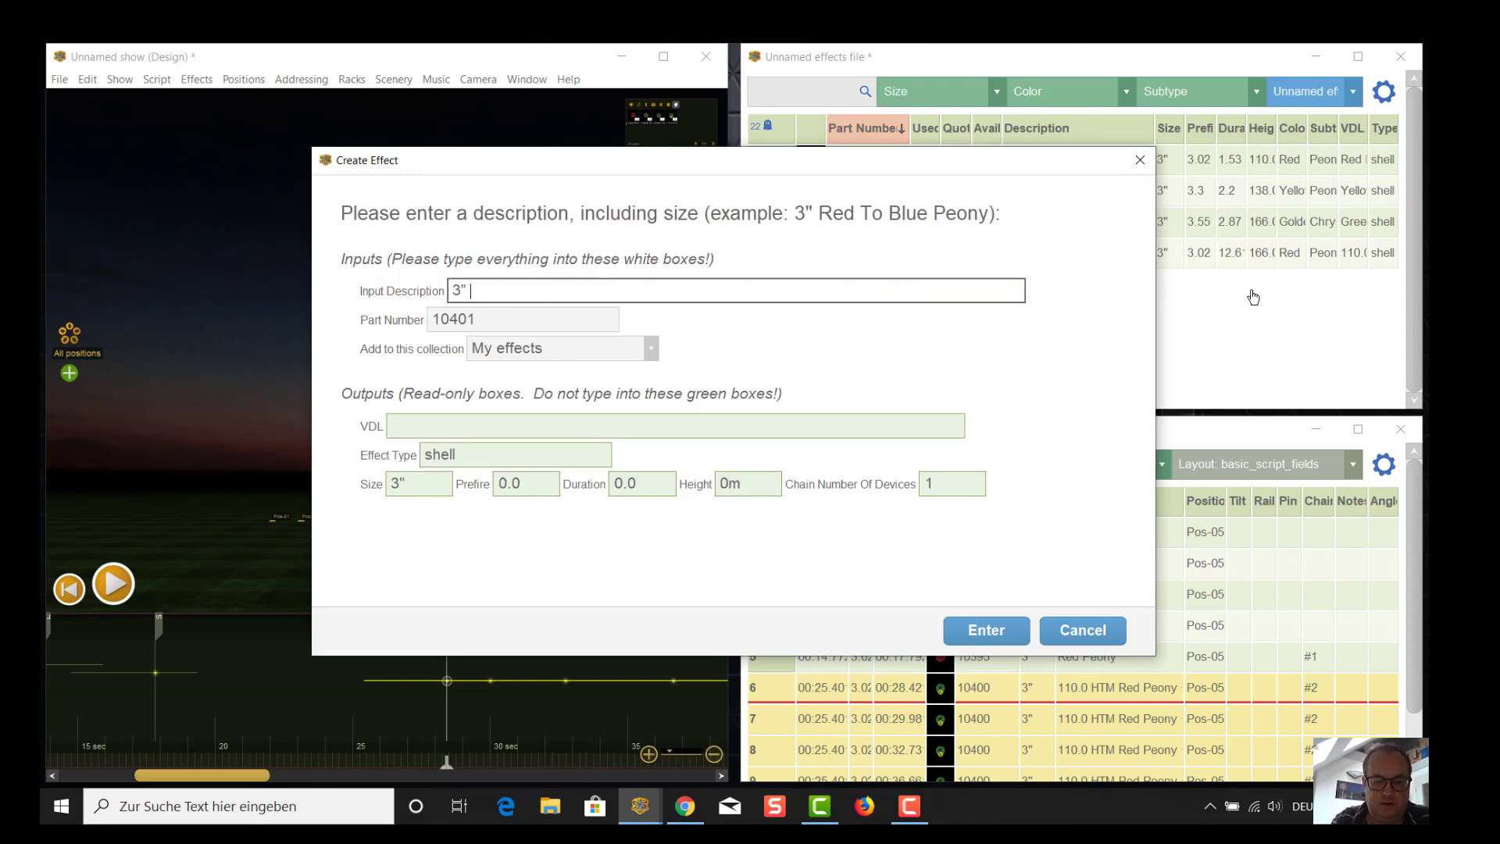
type("chain")
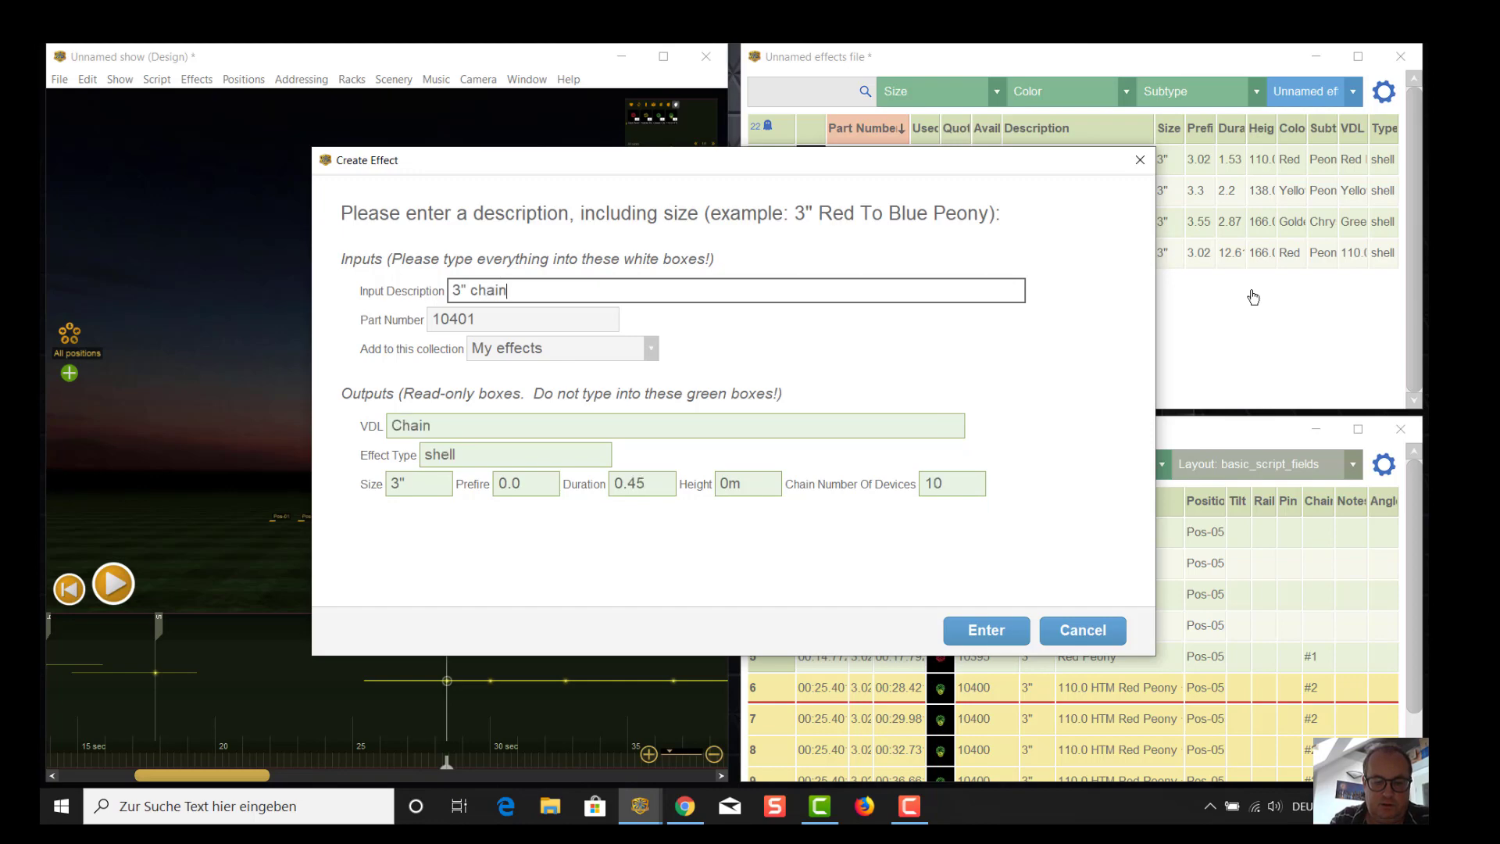
type(" of red ")
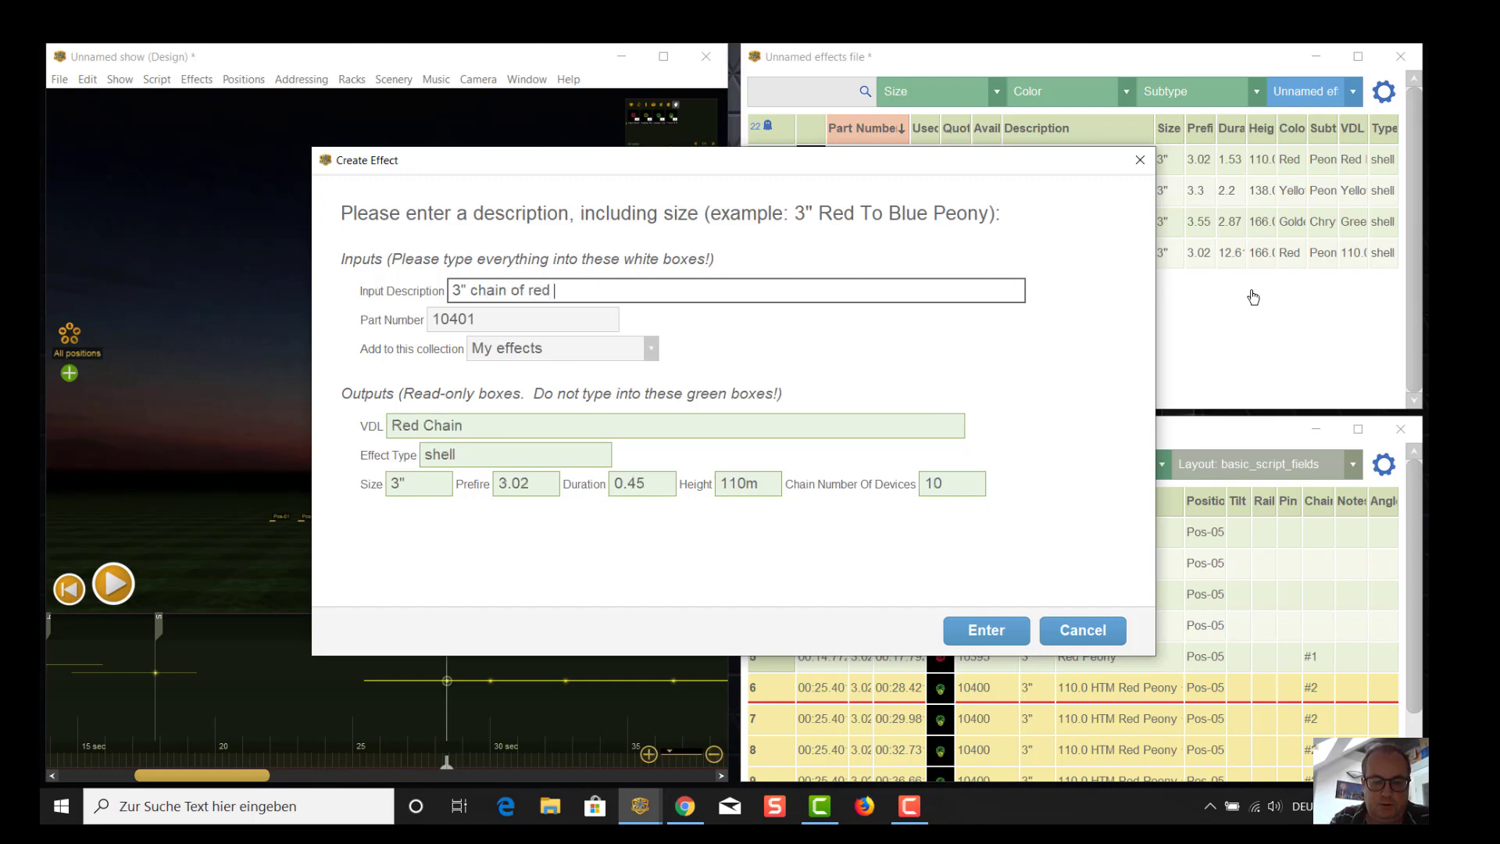
type("peony")
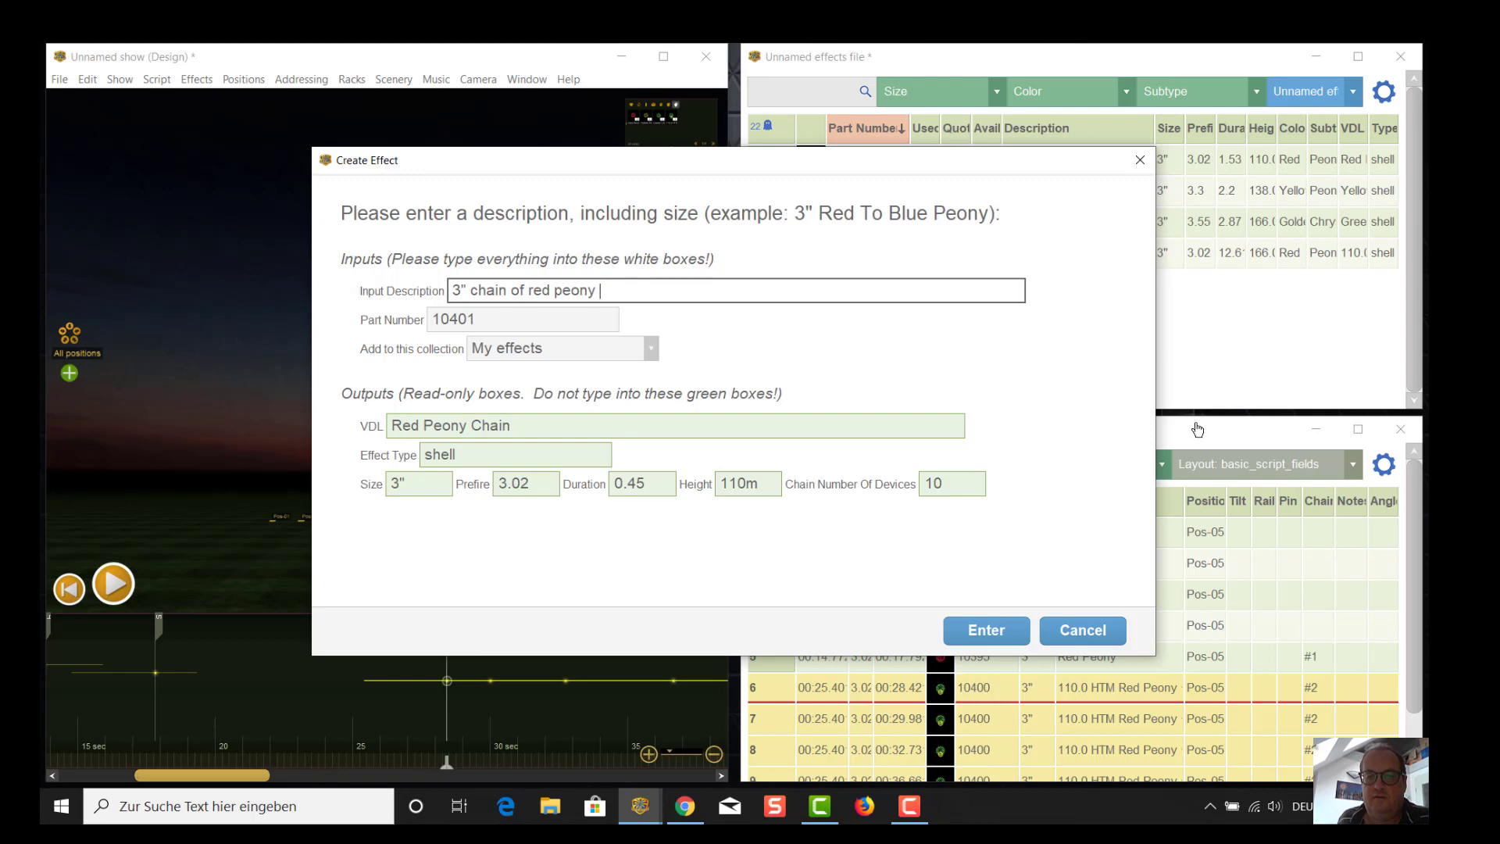
left_click(1089, 635)
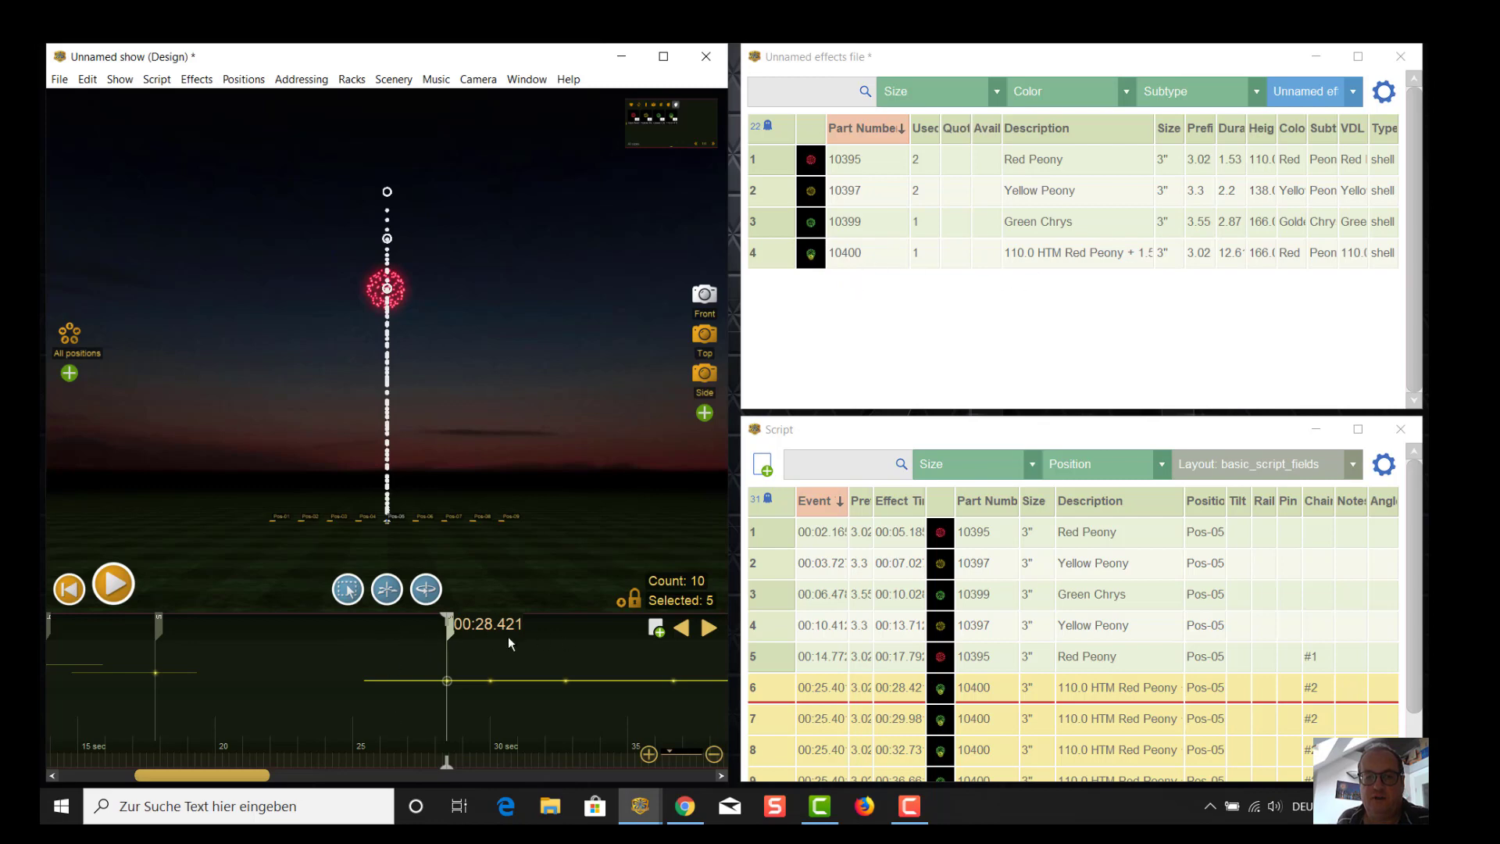
Widen the VDL column in the effects list
left_click(197, 79)
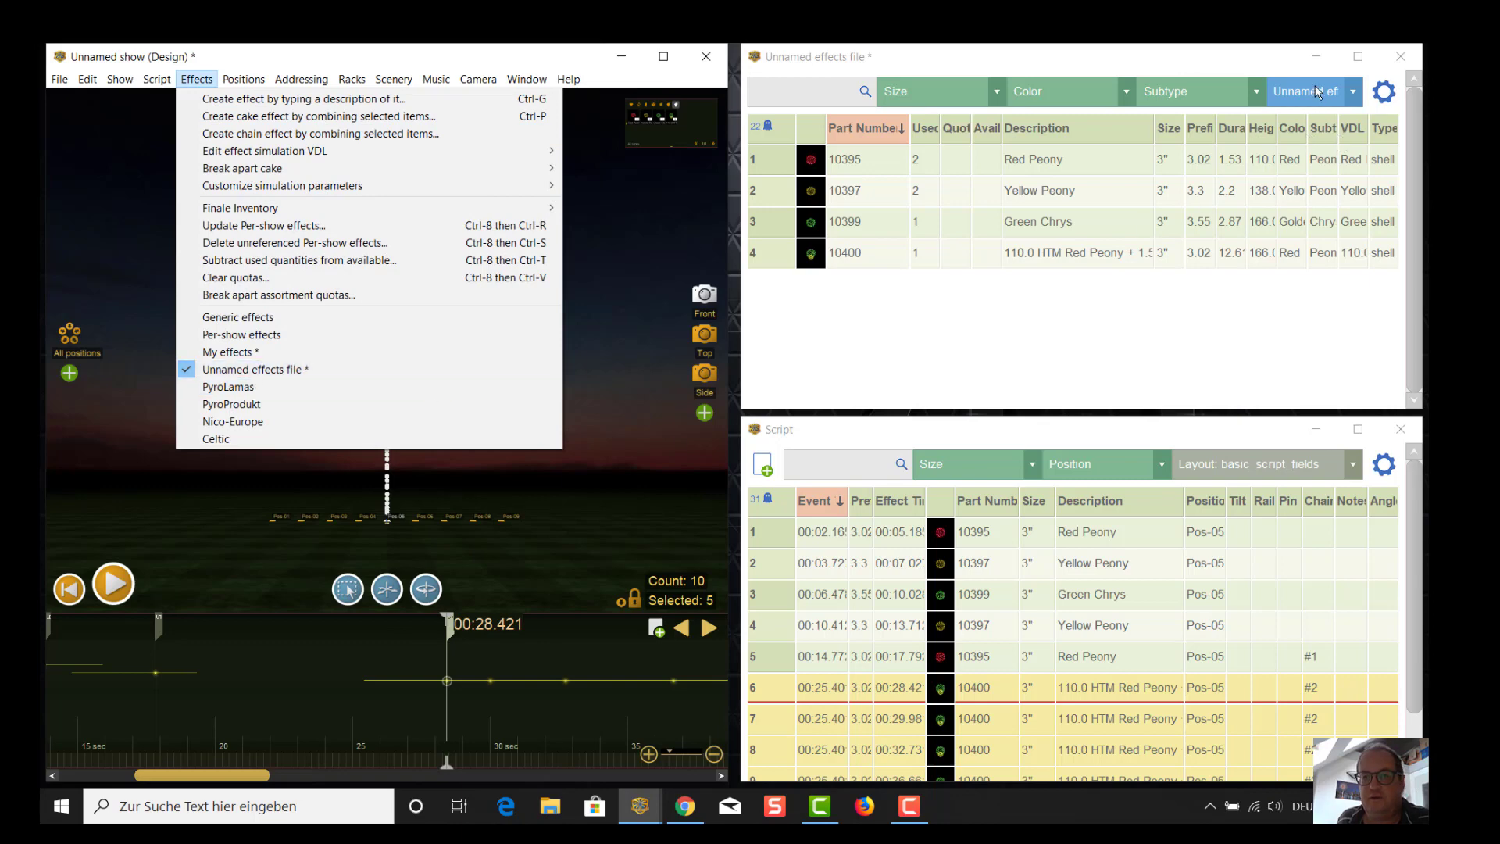
left_click(1342, 142)
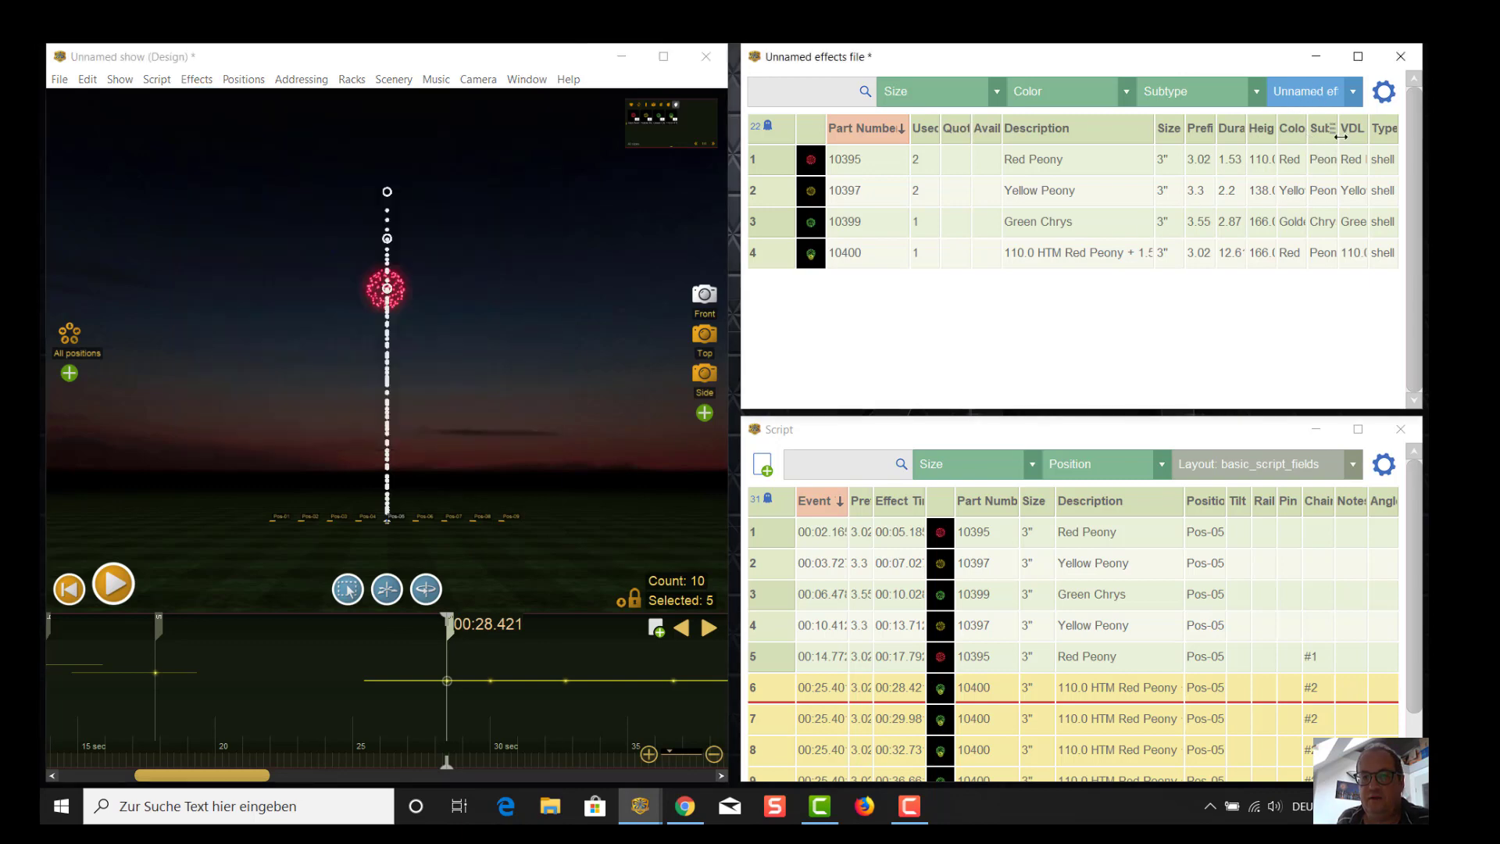
left_click_drag(1342, 137, 969, 137)
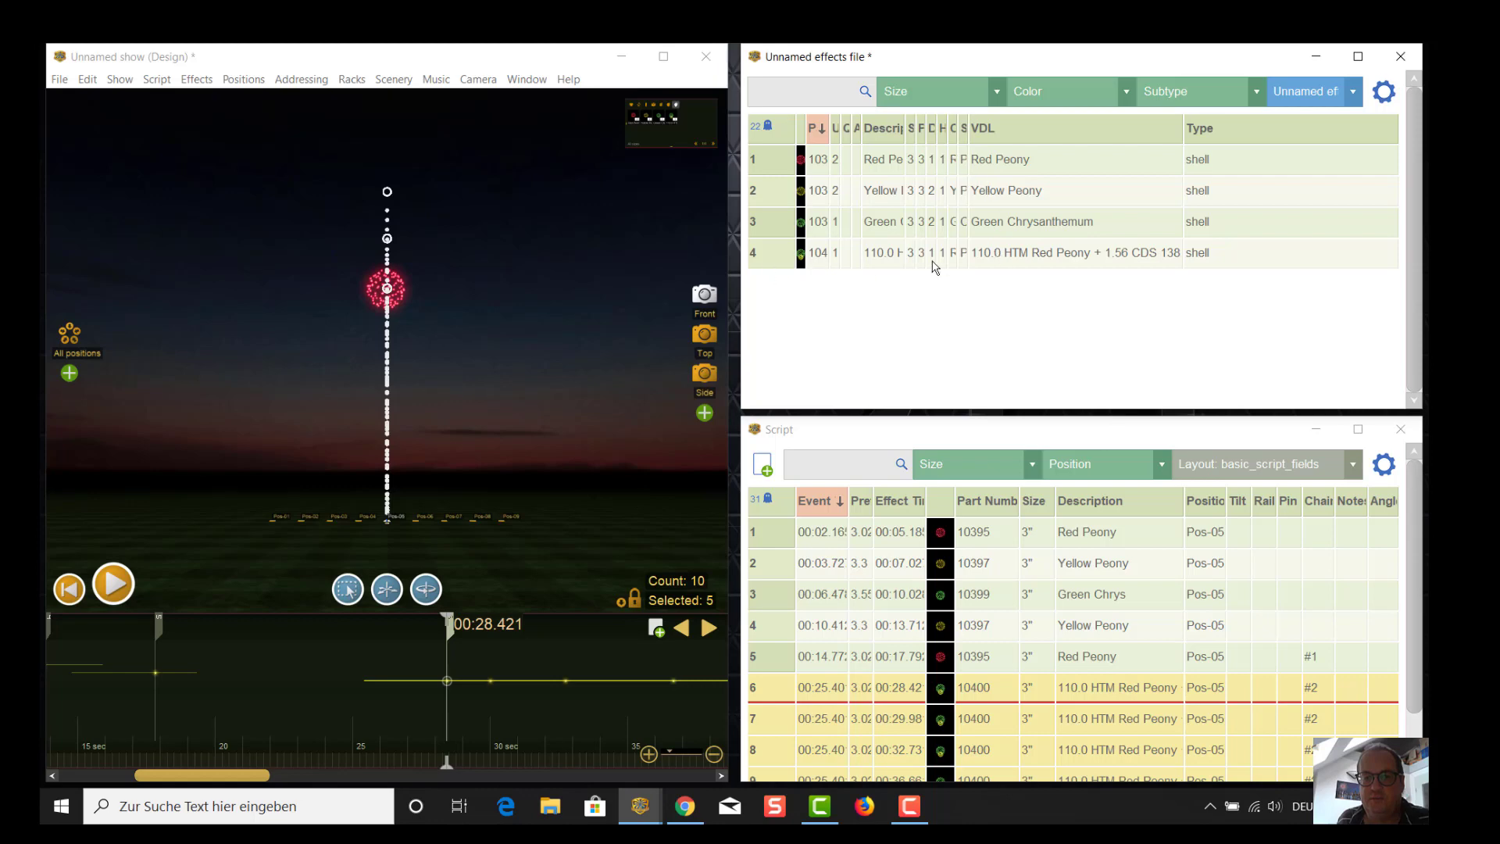
Edit the simulation description of chain effect 10400, setting the first yellow peony's delay to 1.50 CDS and its duration to 2 DUR
right_click(774, 254)
left_click(851, 417)
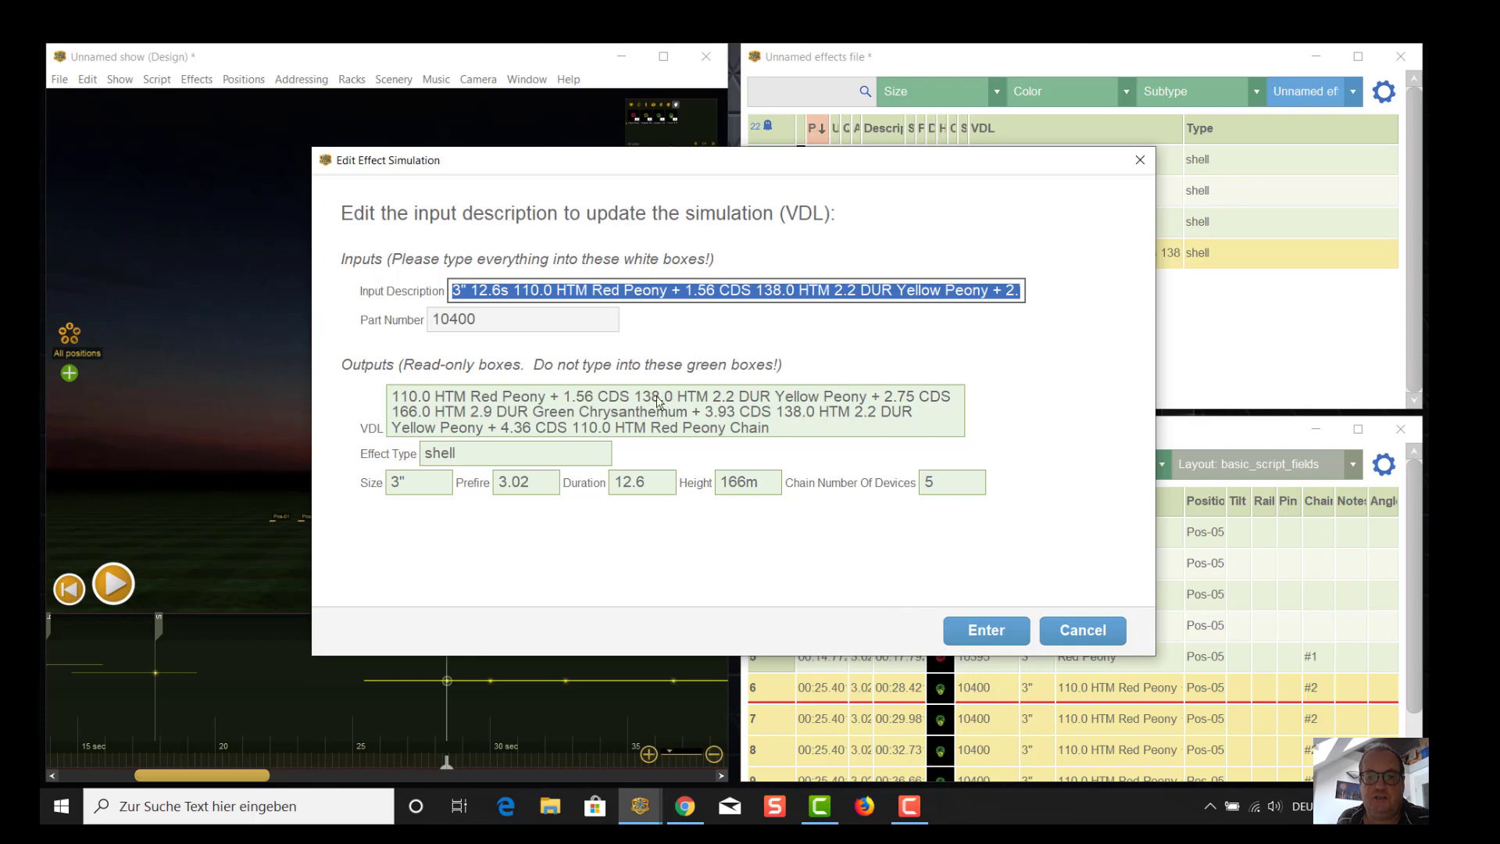
left_click(605, 297)
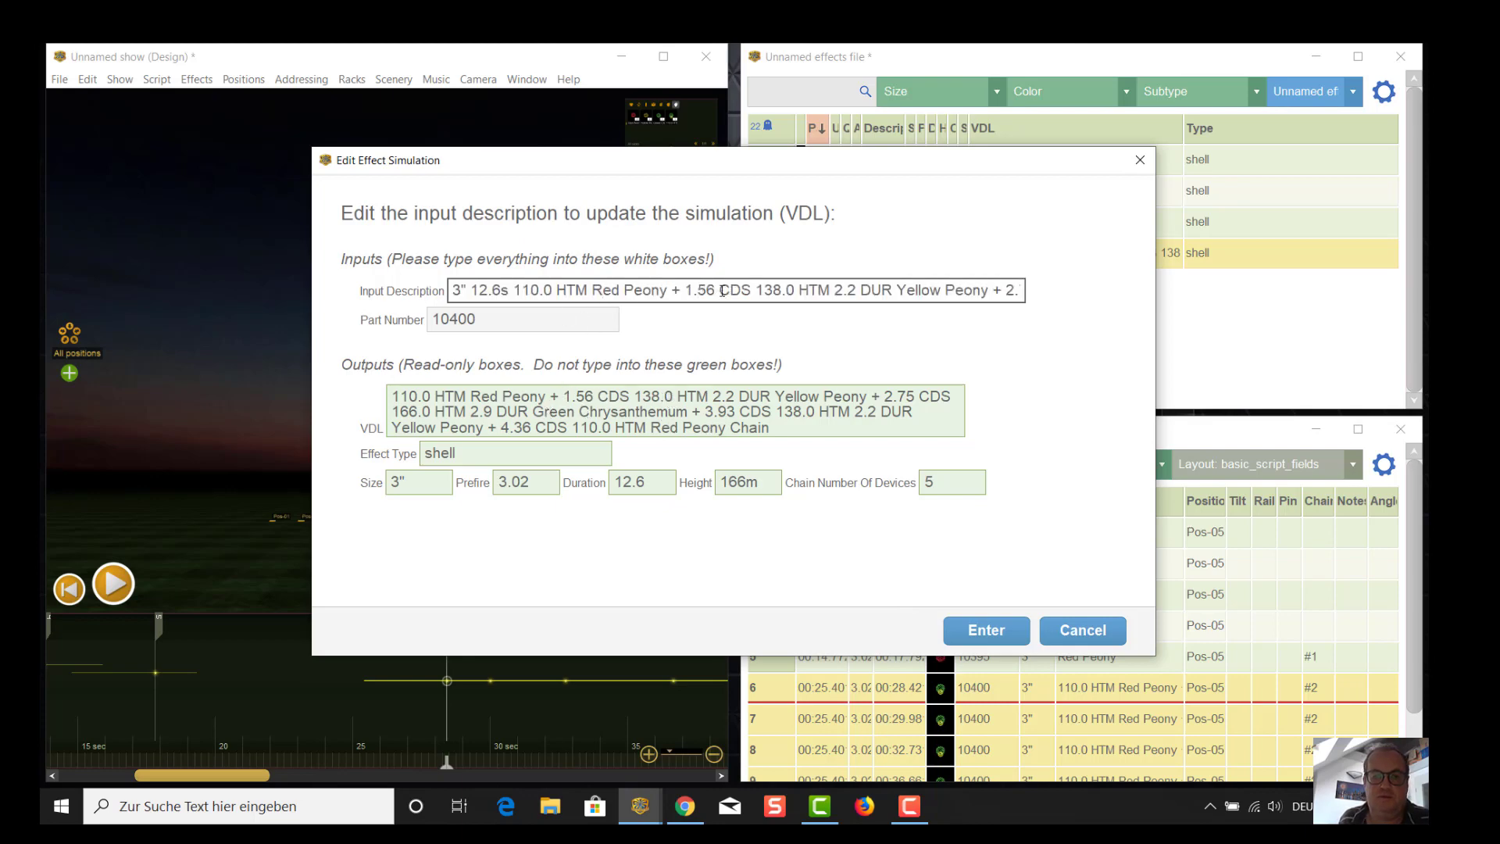
key("Delete")
type("0")
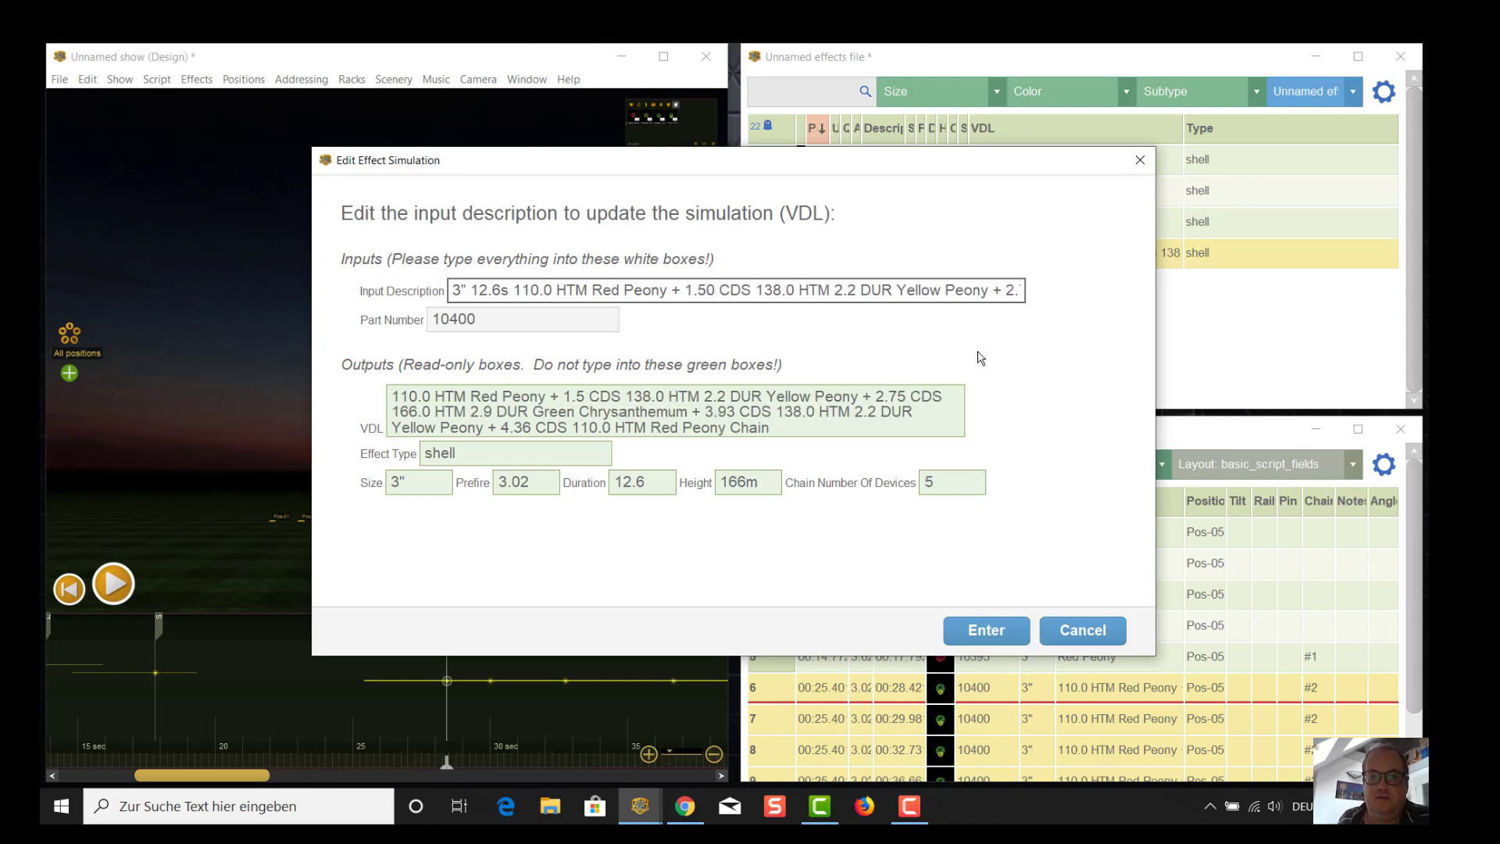
left_click(863, 292)
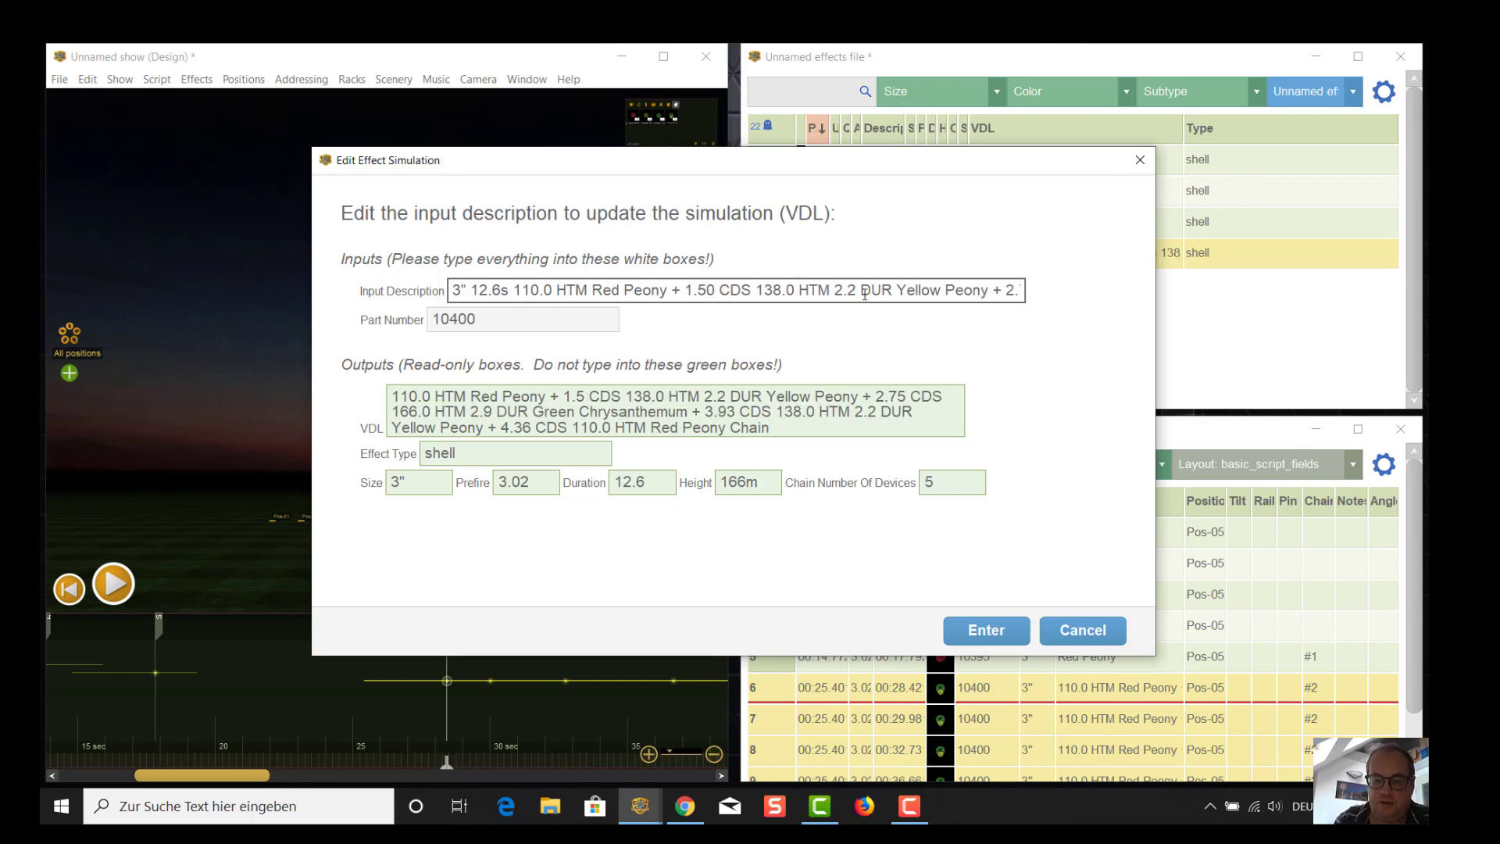
key("Delete")
key("Delete")
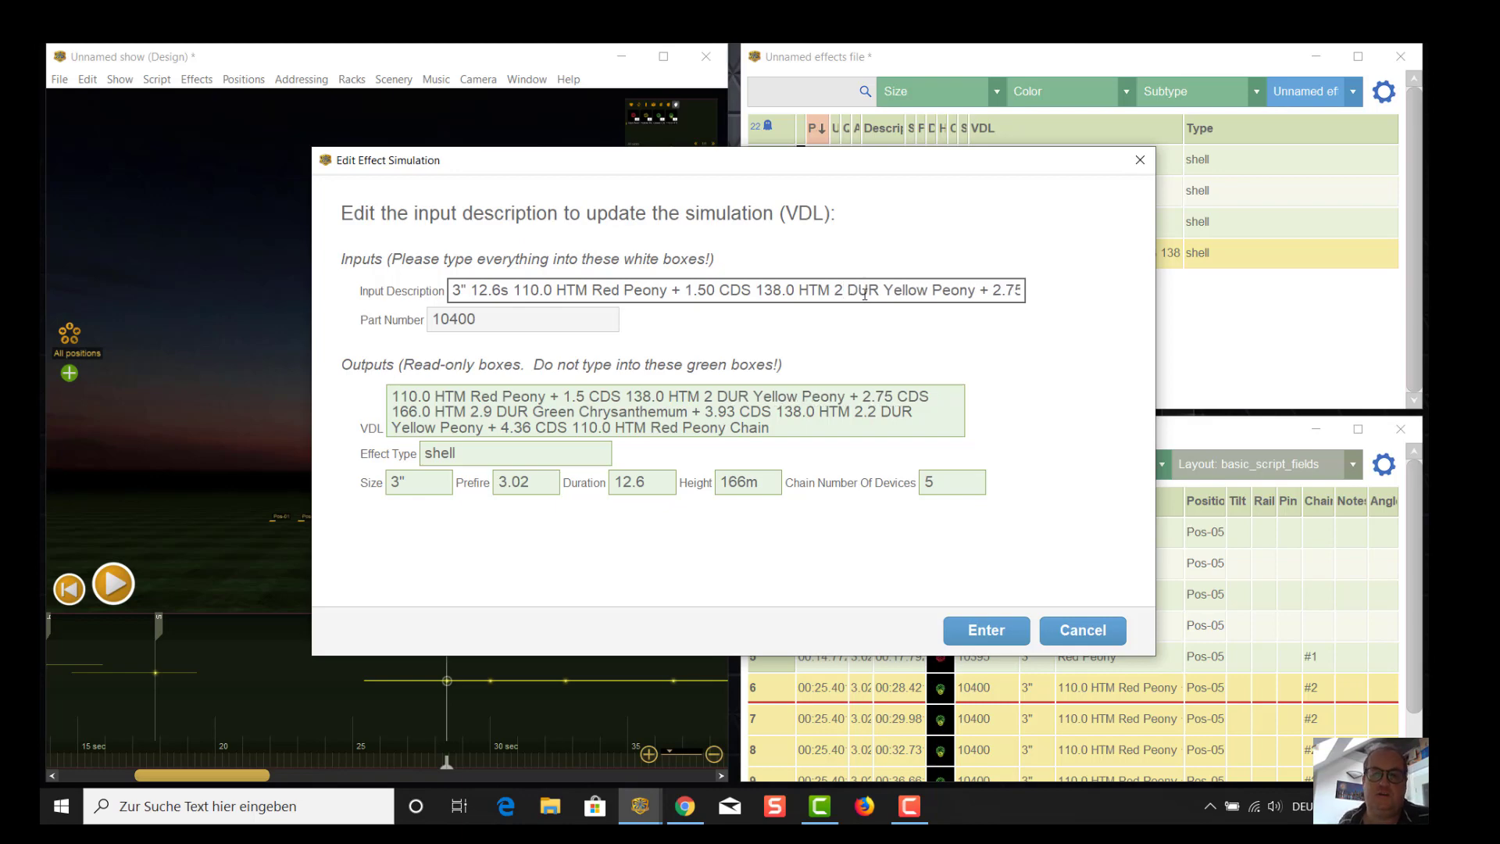
Apply the edited VDL description and update the changed chain effect in open shows
left_click(988, 631)
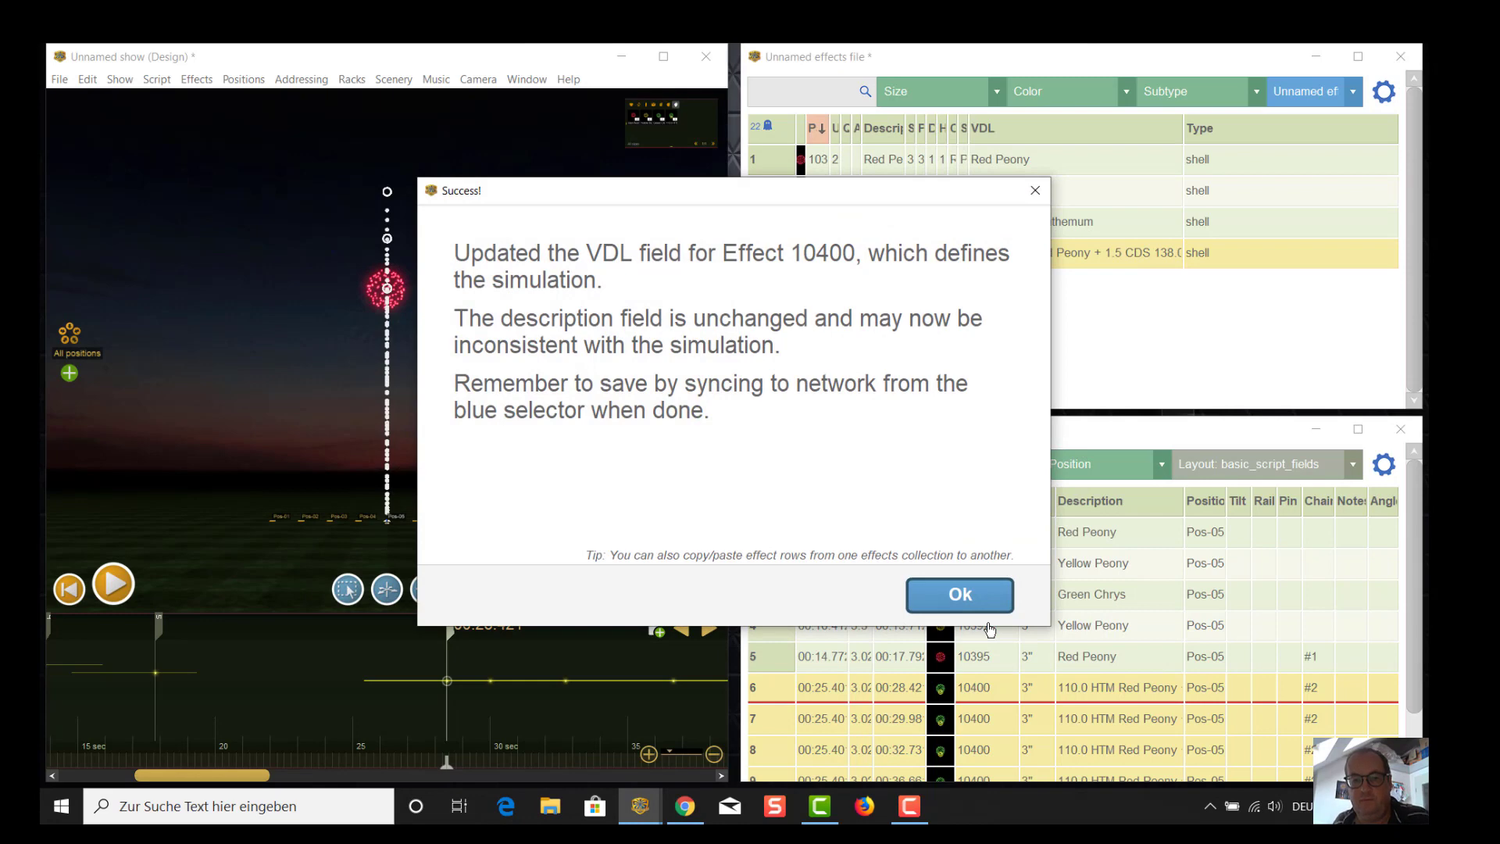
left_click(979, 598)
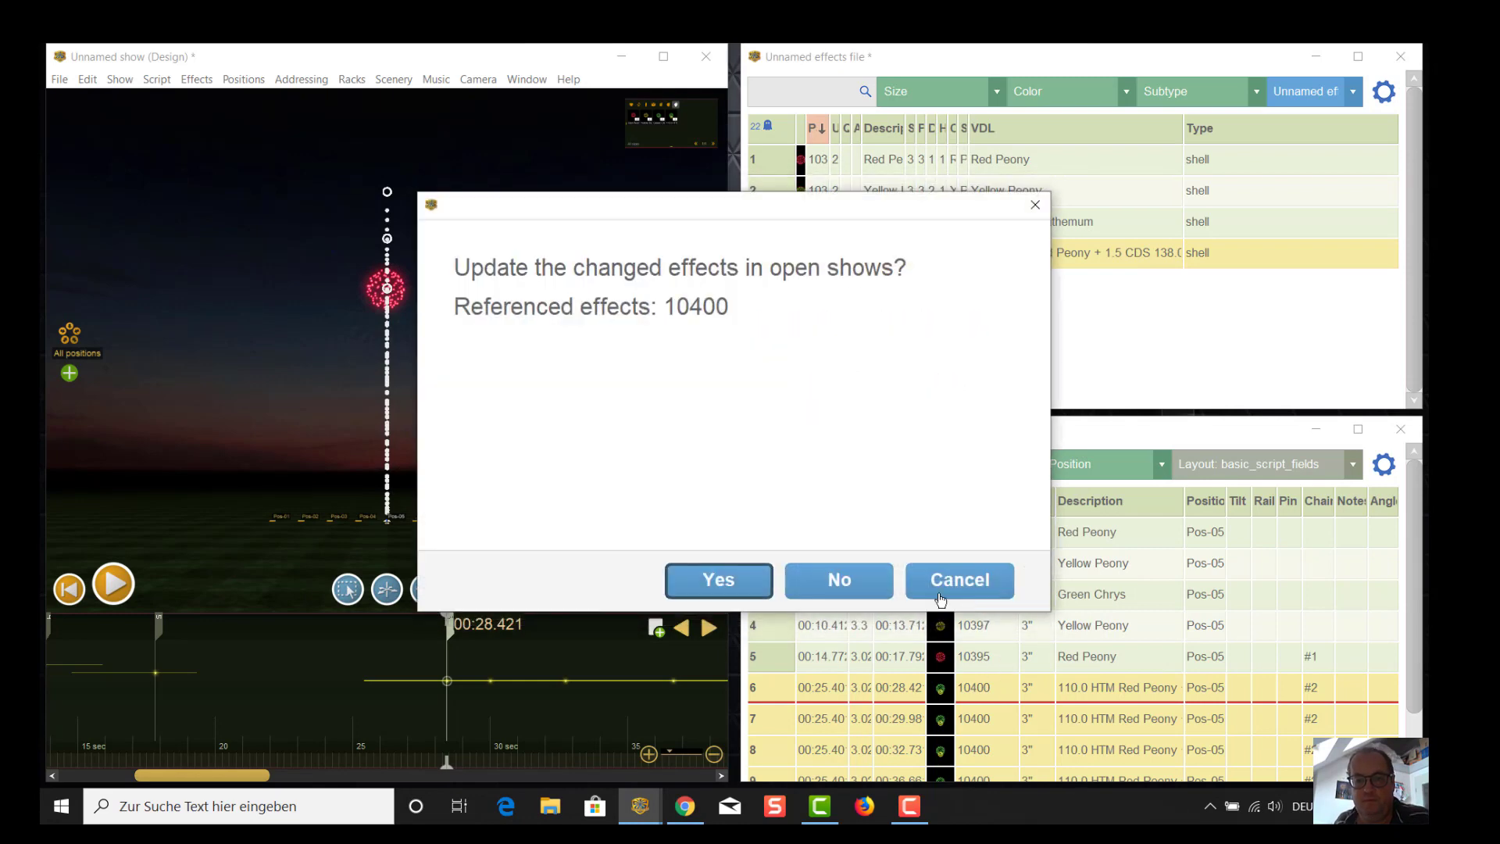
left_click(729, 587)
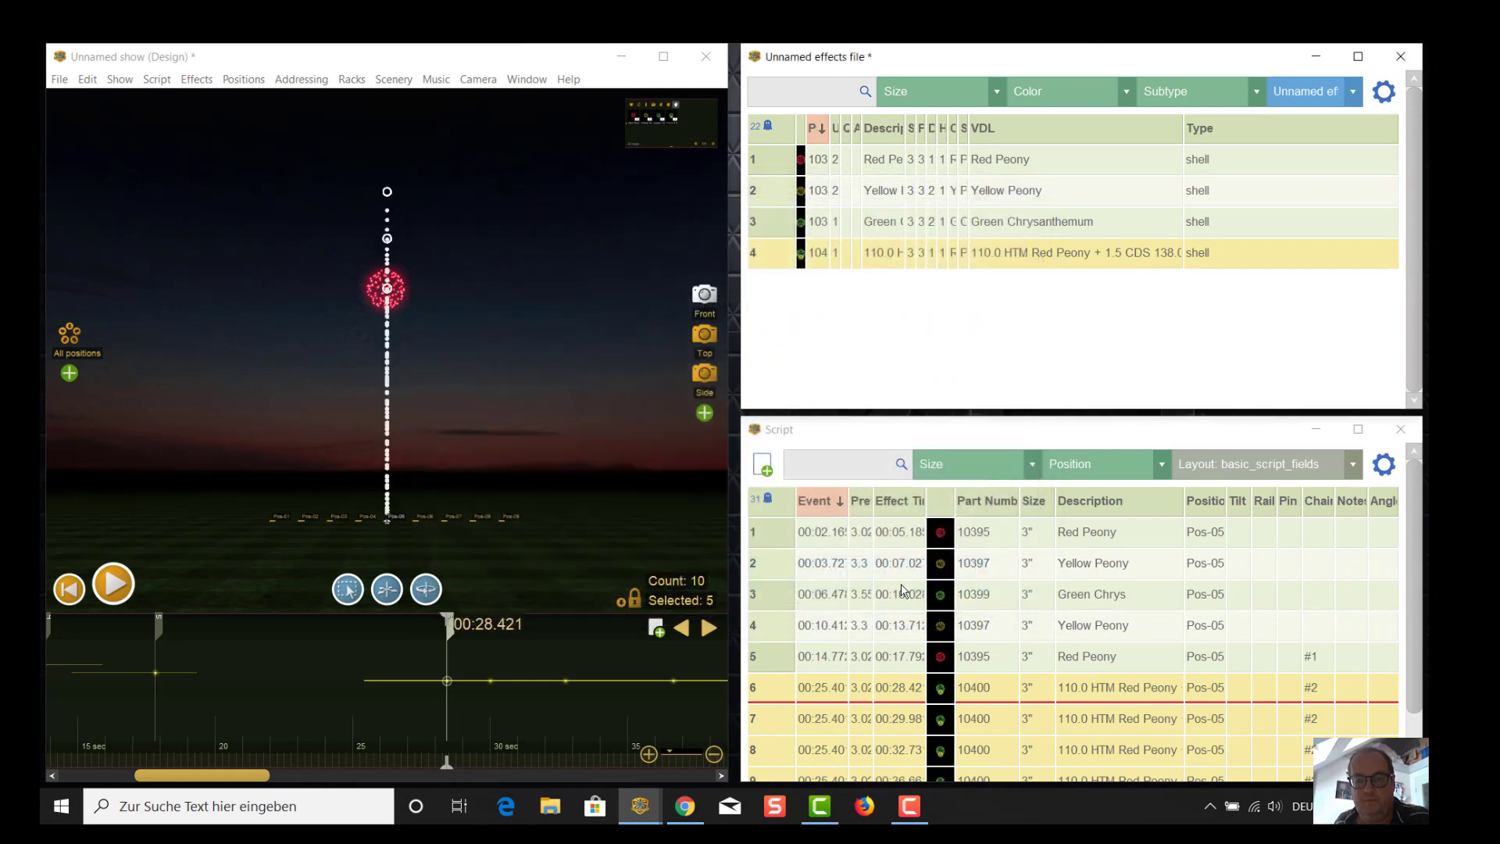